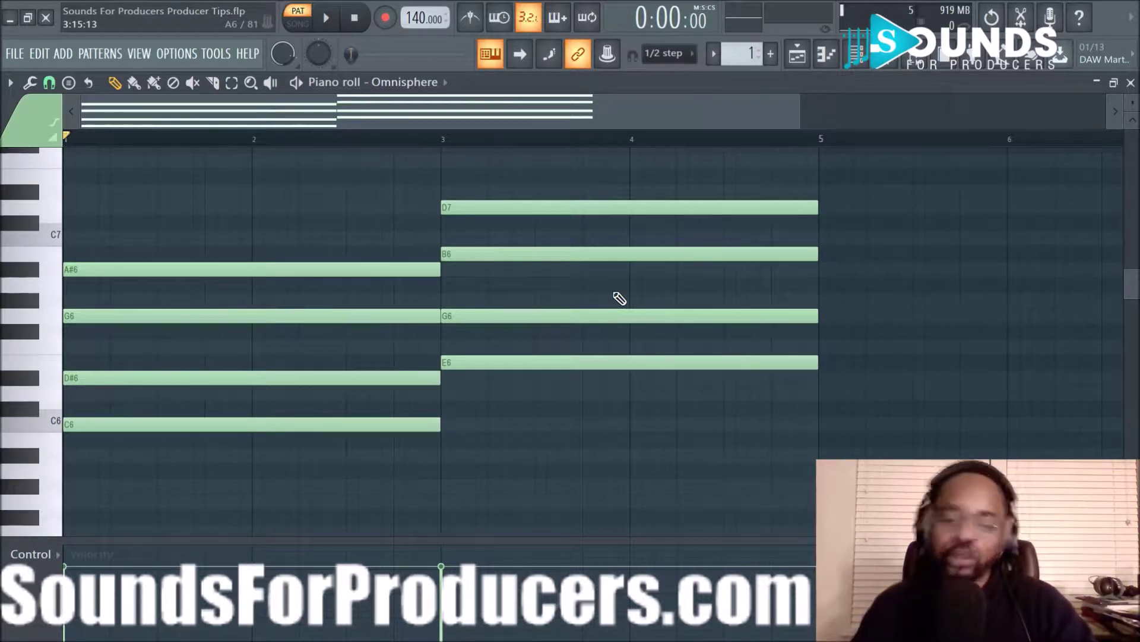
pyautogui.moveTo(532, 145); pyautogui.dragTo(580, 196)
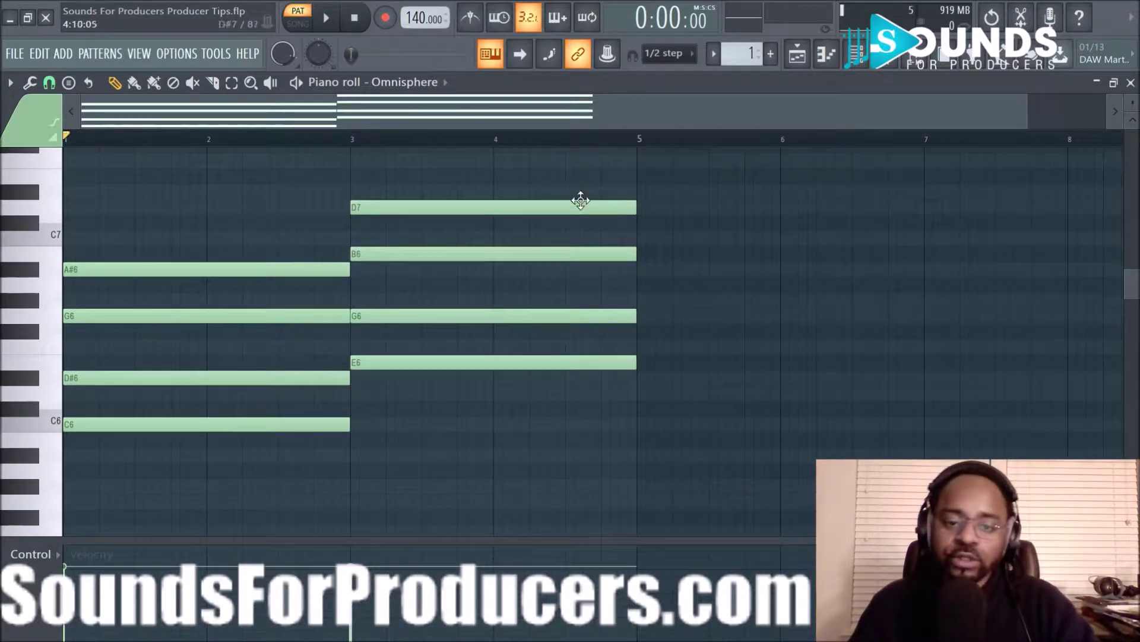
pyautogui.scroll(3, 623, 291)
pyautogui.scroll(-2, 534, 213)
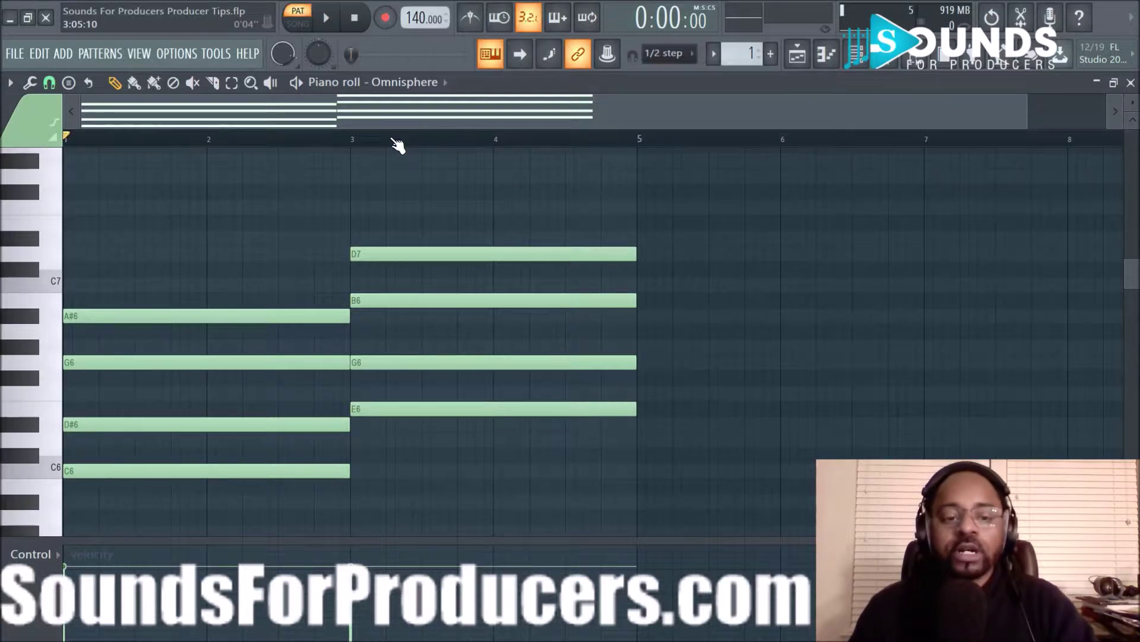
pyautogui.scroll(-2, 394, 142)
pyautogui.scroll(2, 404, 115)
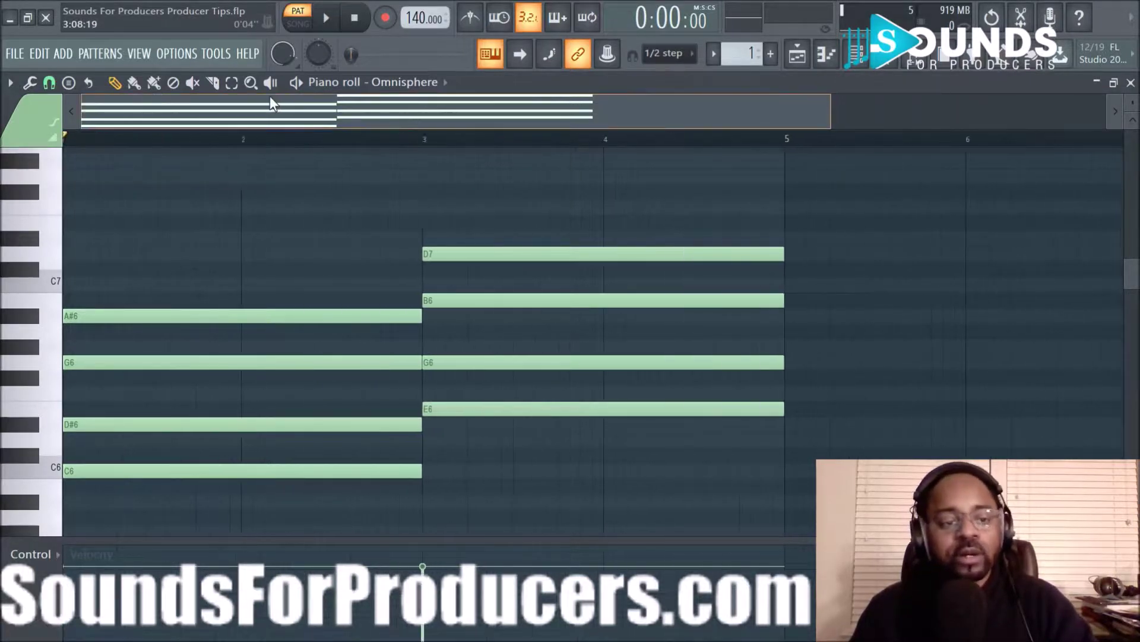
# Step: Check which patch is loaded in the Omnisphere channel, and close the plugin window and channel rack
pyautogui.press('F6')
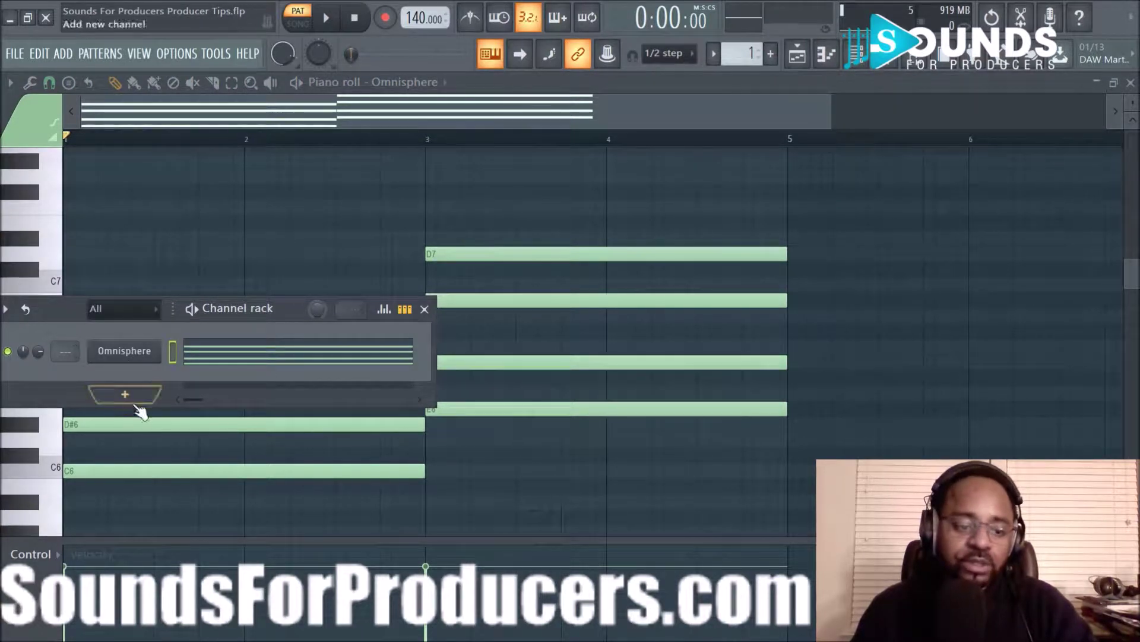
pyautogui.click(135, 353)
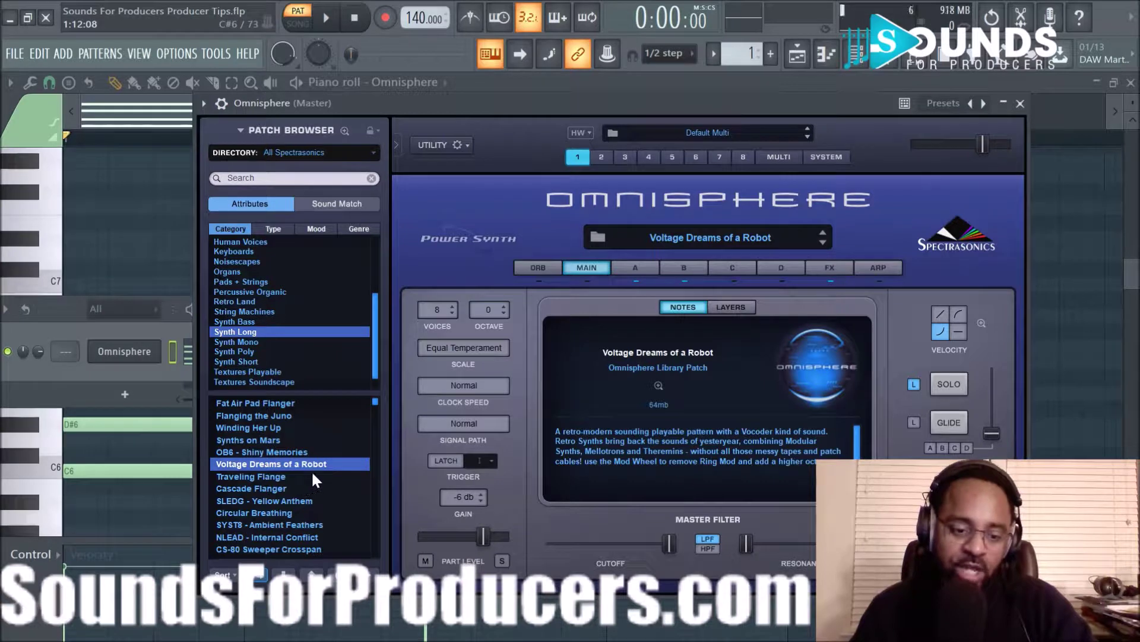
pyautogui.click(1026, 107)
pyautogui.press('F6')
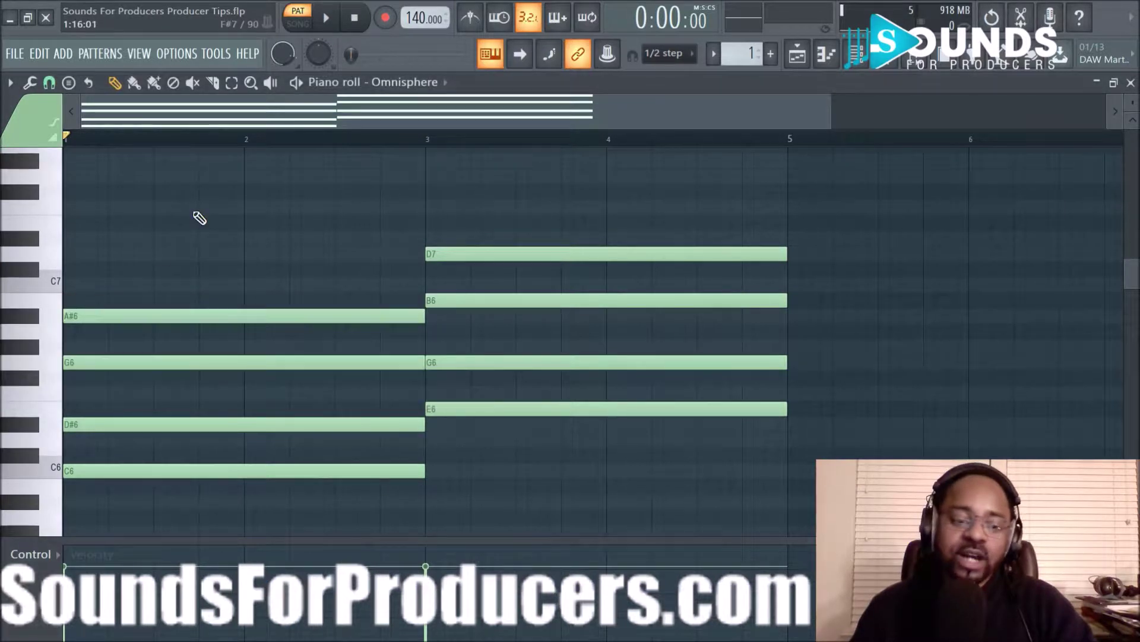
# Step: Audition the C6 and G6 piano keys and play back the two four-note chords
pyautogui.click(36, 467)
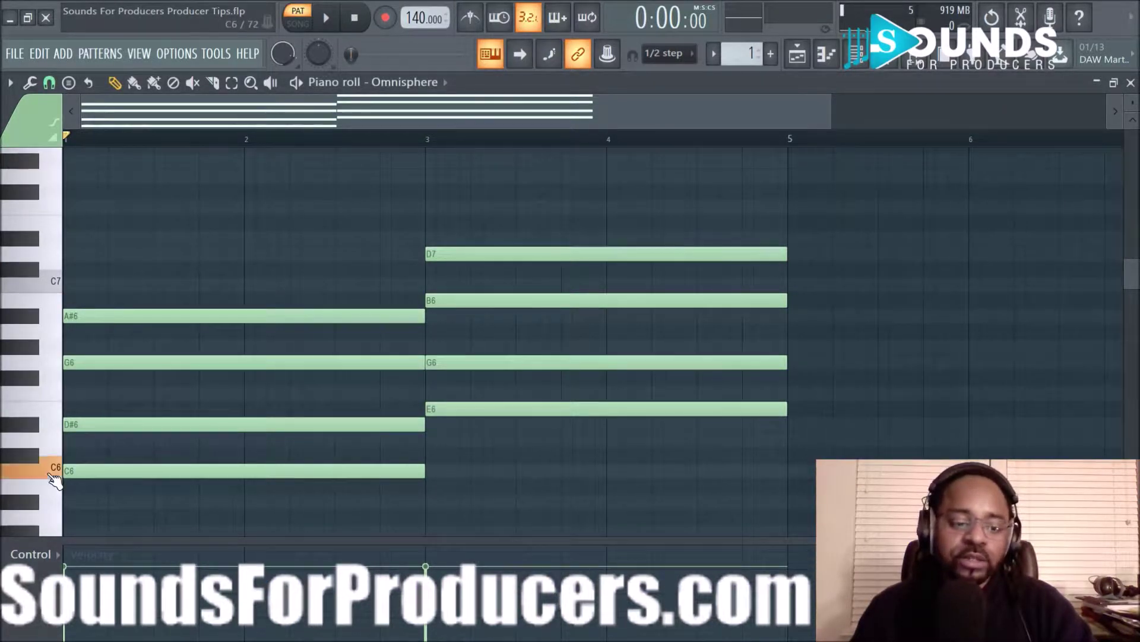
pyautogui.click(30, 362)
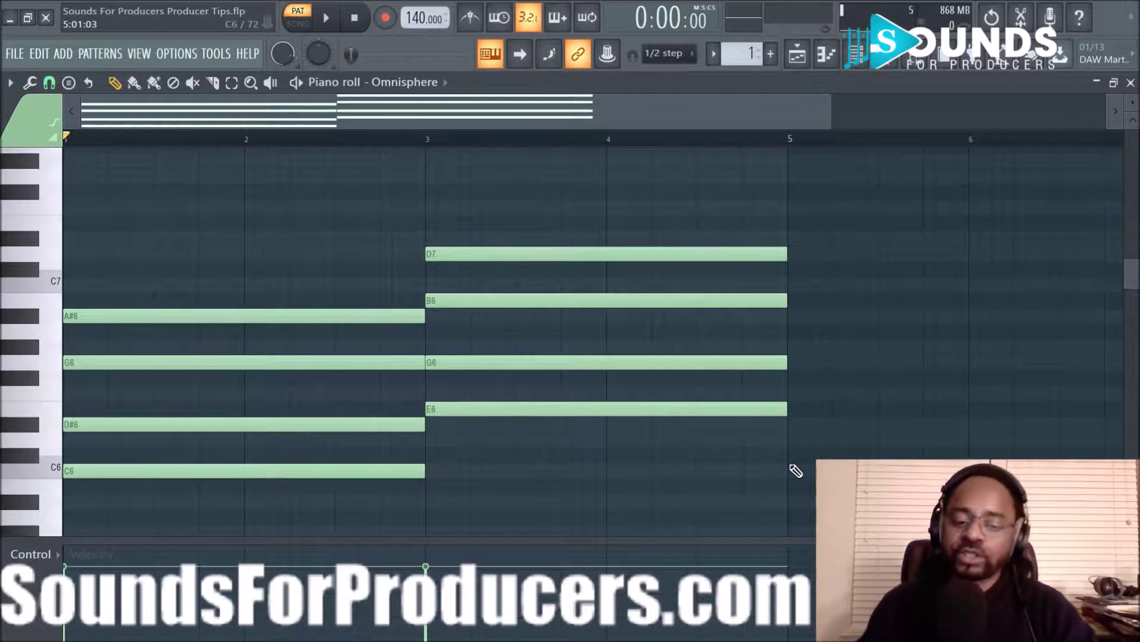
pyautogui.press('space')
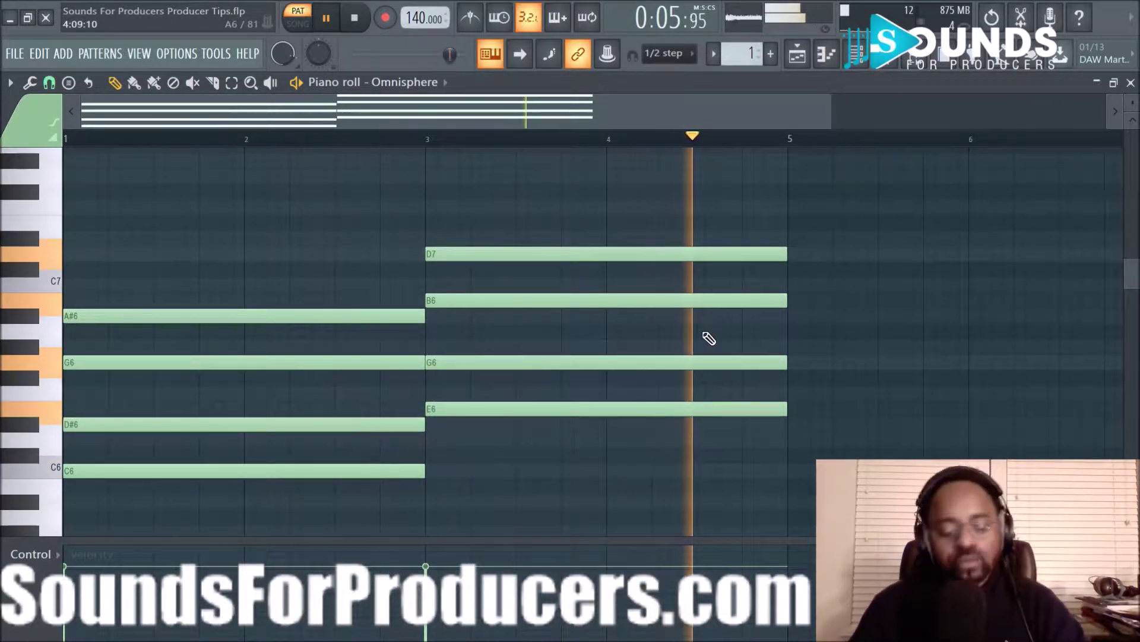
pyautogui.press('space')
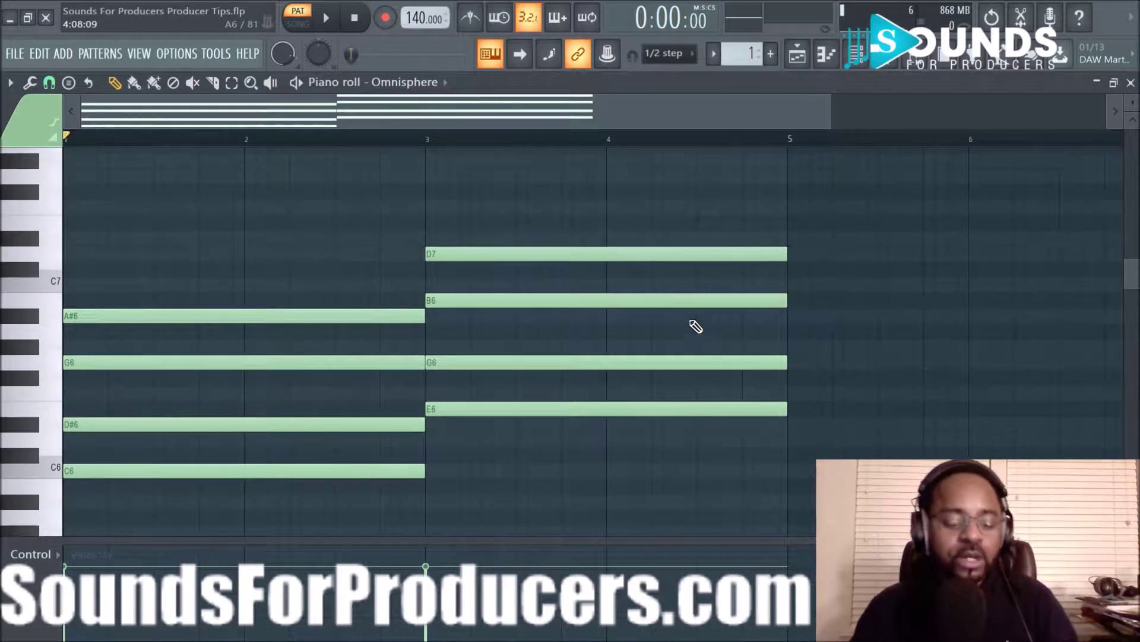
# Step: Open the arpeggiator tool on all chord notes and preview its default pattern, keeping the dialog clear of the notes
pyautogui.hotkey('ctrl', 'a')
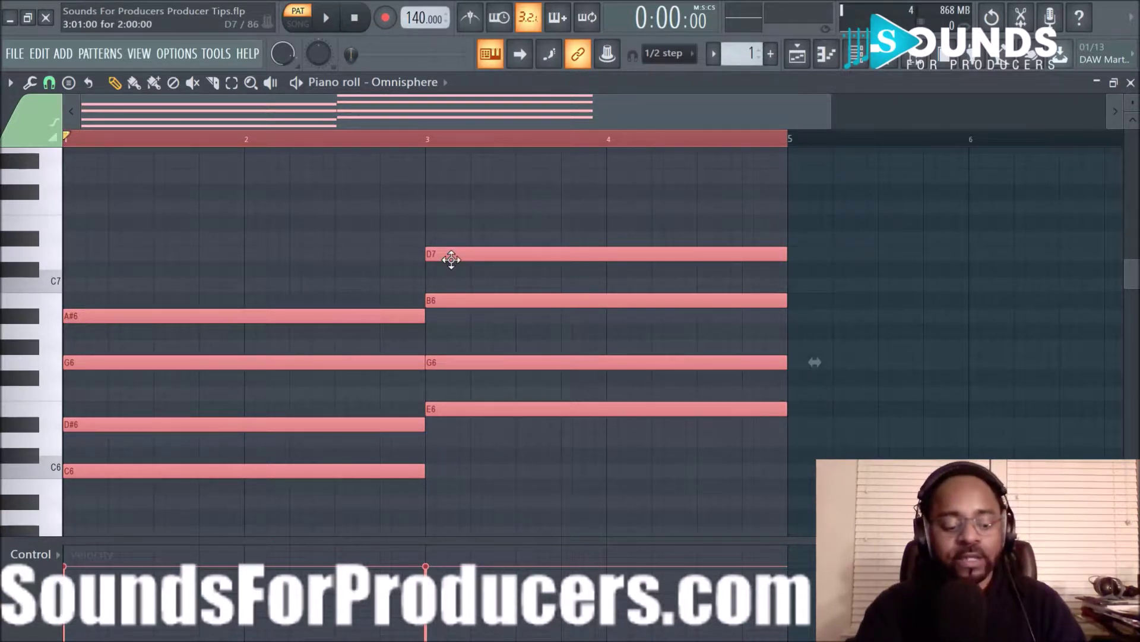
pyautogui.hotkey('alt', 'a')
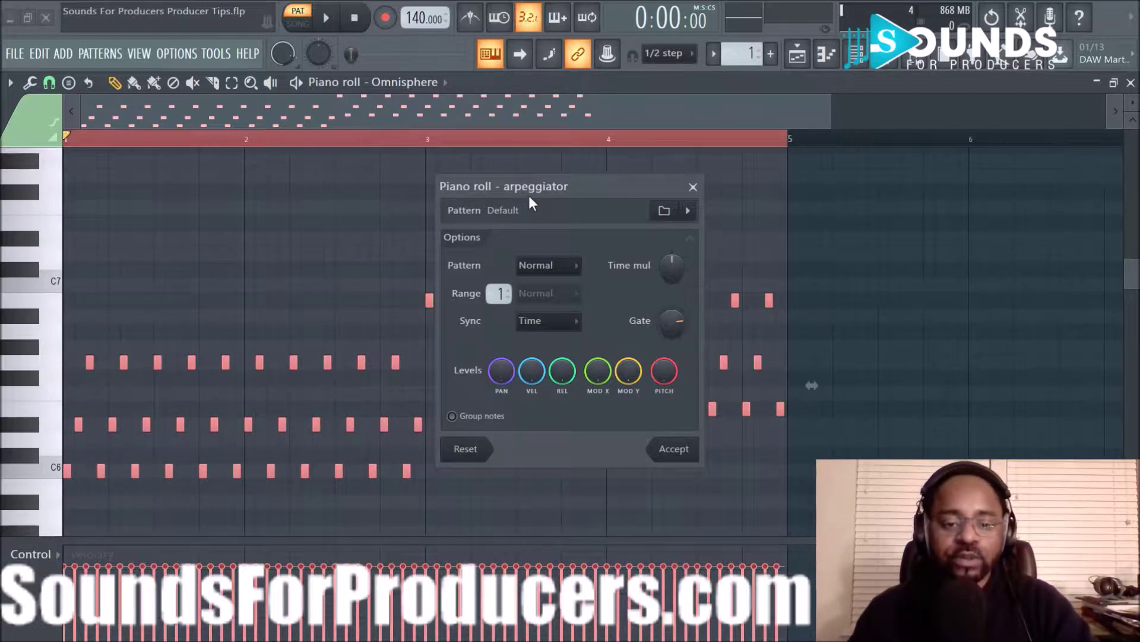
pyautogui.moveTo(576, 187); pyautogui.dragTo(821, 197)
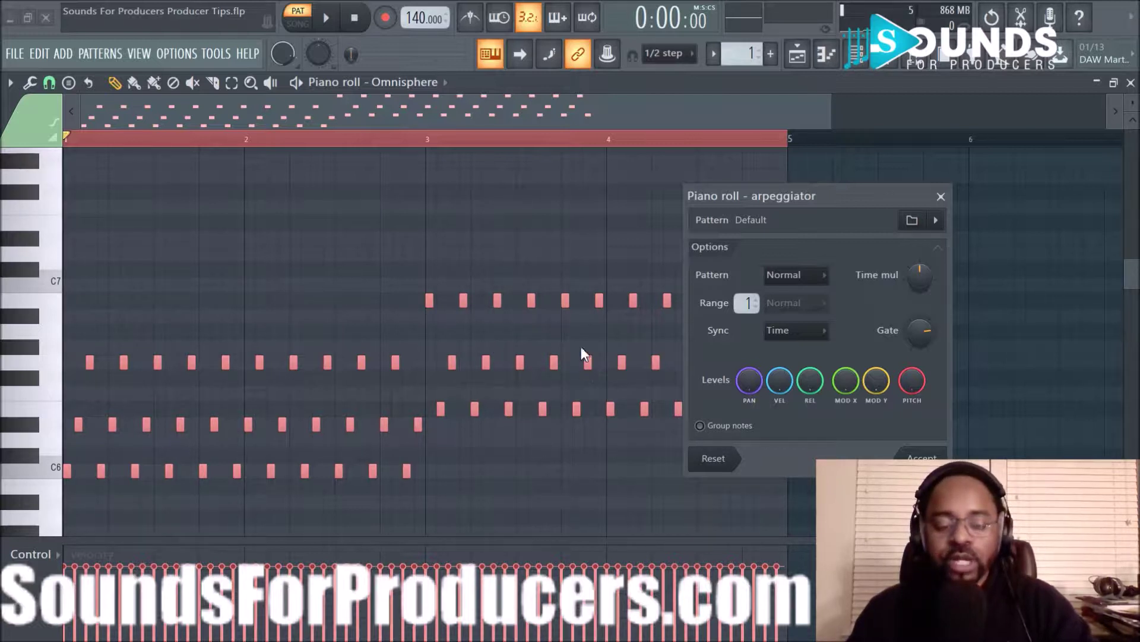
pyautogui.click(325, 26)
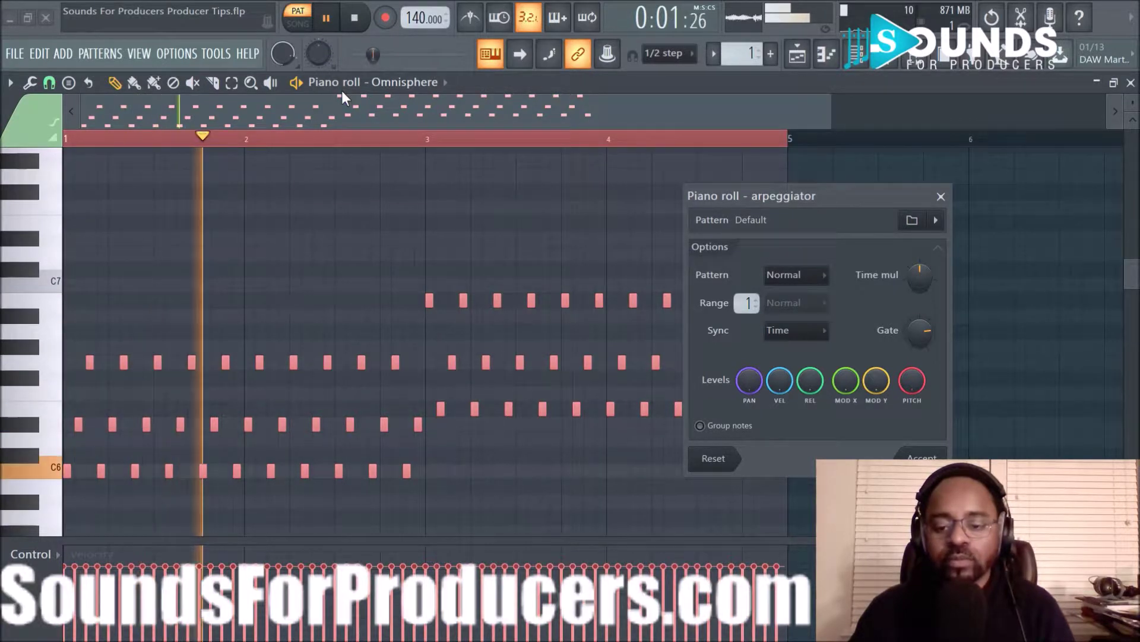
pyautogui.press('space')
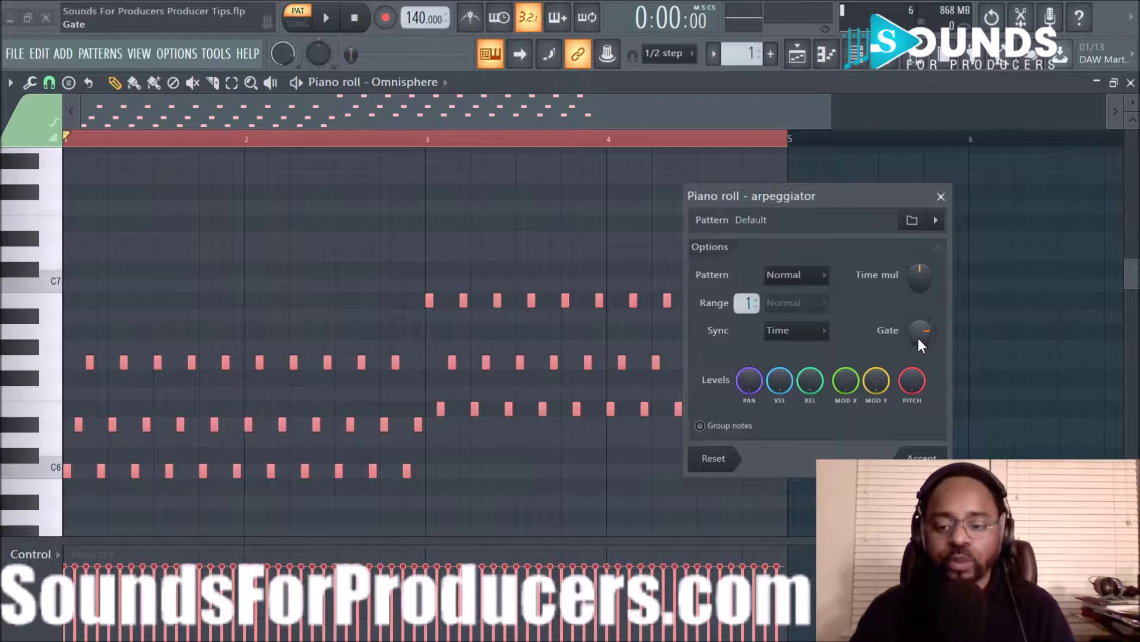
# Step: Try longer and very short gate settings on the arpeggio with playback, and bring the gate to about its middle position
pyautogui.moveTo(920, 331)
pyautogui.mouseDown()
pyautogui.moveTo(920, 311)
pyautogui.moveTo(920, 356)
pyautogui.moveTo(918, 320)
pyautogui.mouseUp()
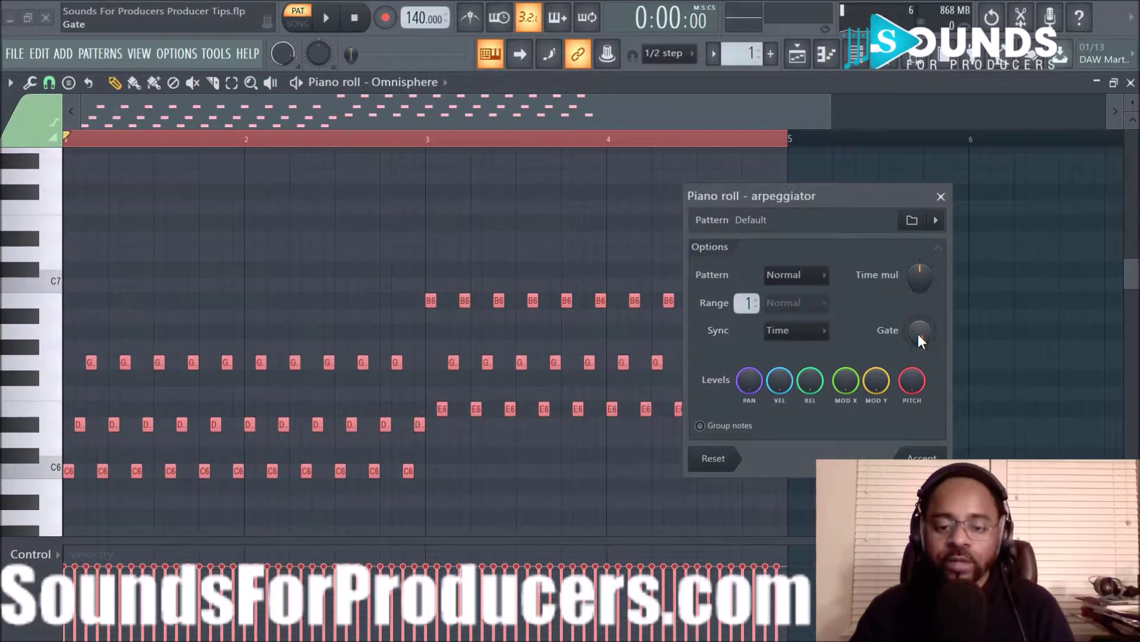
pyautogui.press('space')
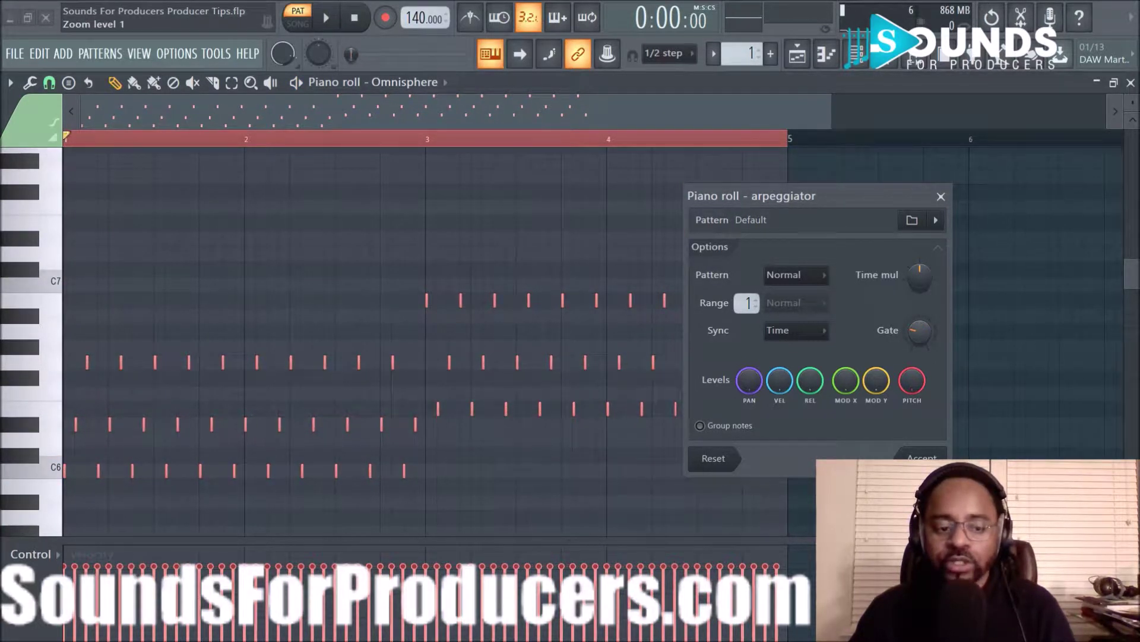
pyautogui.press('space')
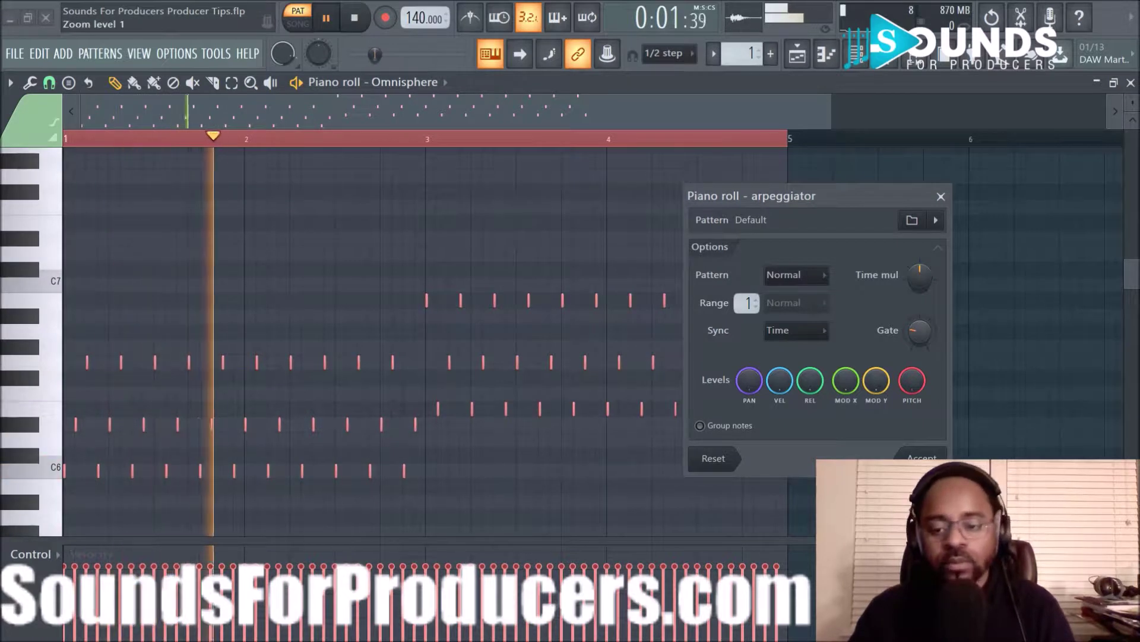
pyautogui.moveTo(919, 331)
pyautogui.mouseDown()
pyautogui.moveTo(920, 319)
pyautogui.moveTo(919, 351)
pyautogui.mouseUp()
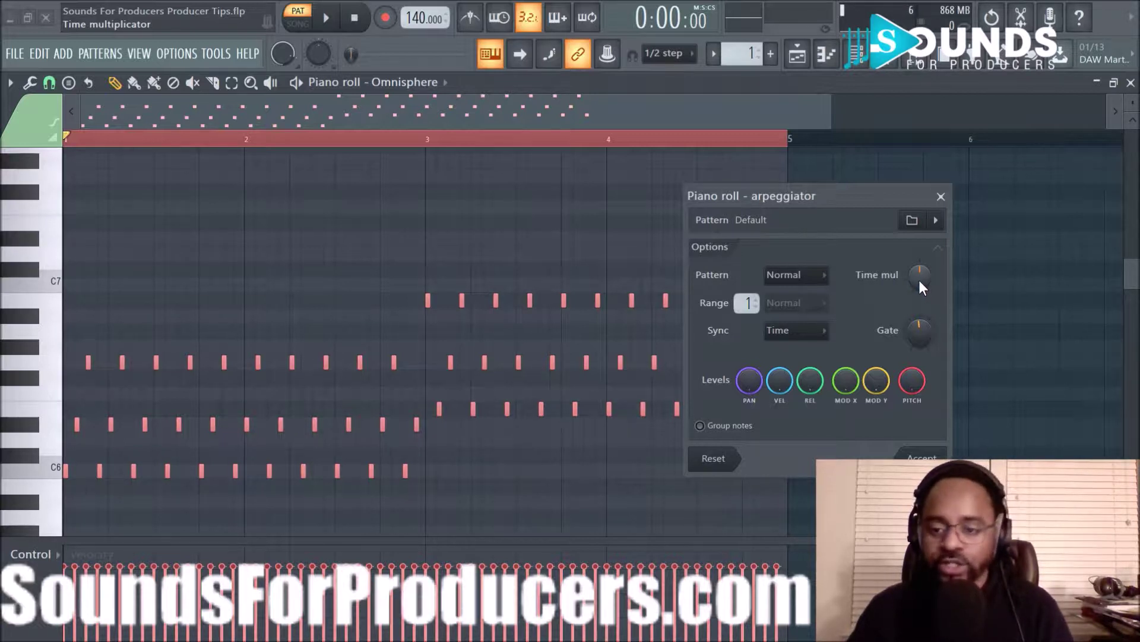
# Step: Slow the arpeggio by raising the time multiplier, and raise the gate until each note fills its whole step
pyautogui.moveTo(920, 275)
pyautogui.mouseDown()
pyautogui.moveTo(919, 243)
pyautogui.moveTo(918, 276)
pyautogui.mouseUp()
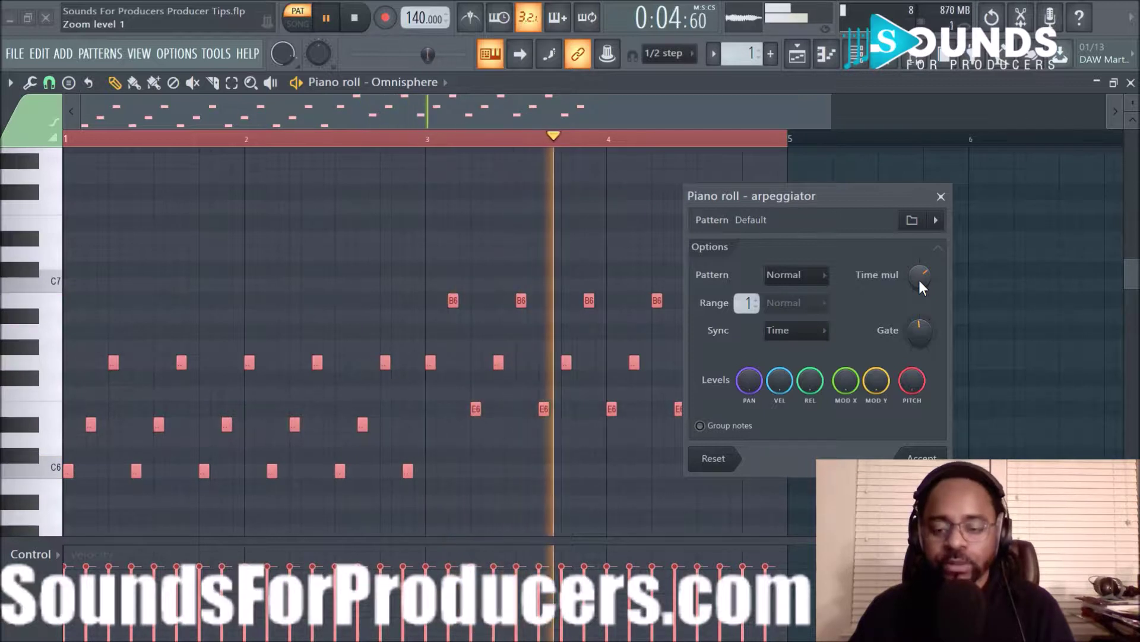
pyautogui.moveTo(918, 280); pyautogui.dragTo(919, 276)
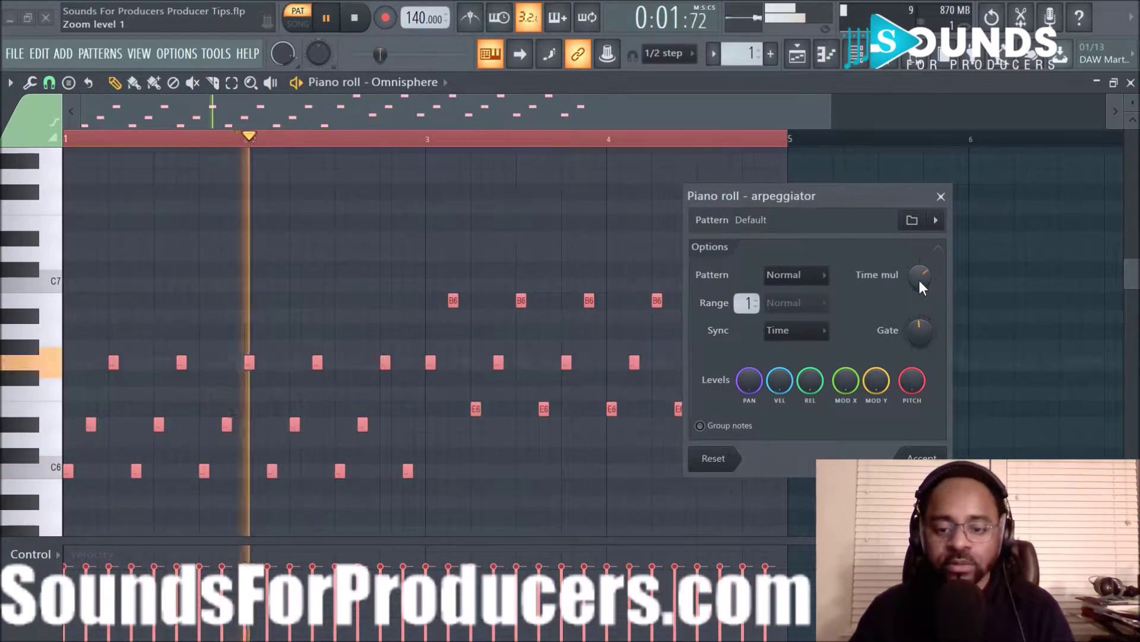
pyautogui.moveTo(920, 330)
pyautogui.mouseDown()
pyautogui.moveTo(919, 310)
pyautogui.moveTo(924, 334)
pyautogui.mouseUp()
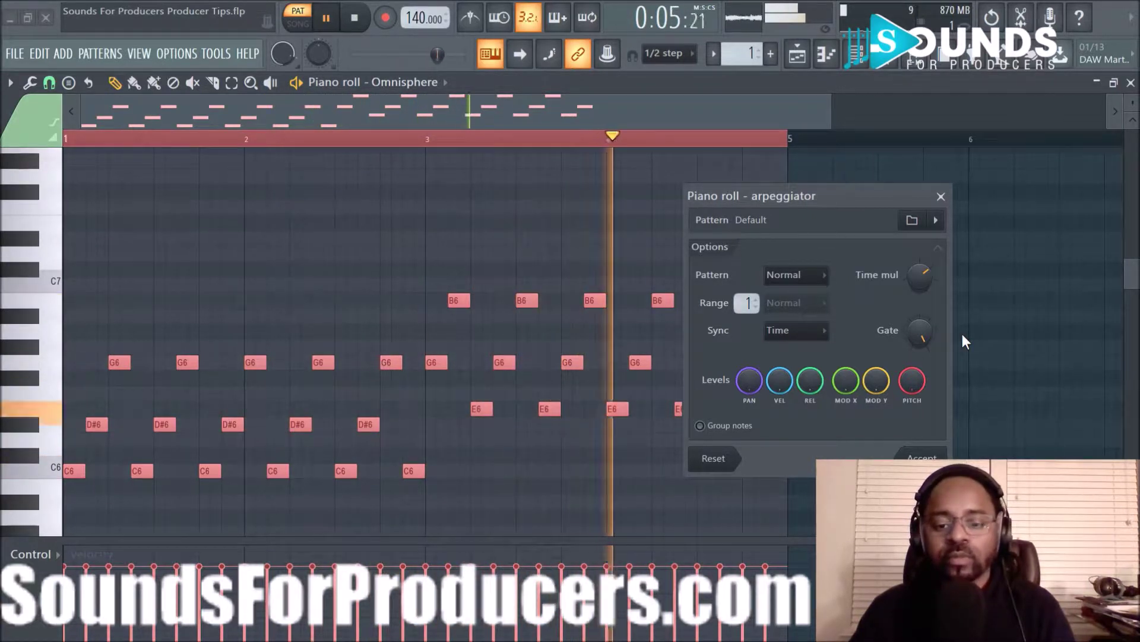
pyautogui.press('space')
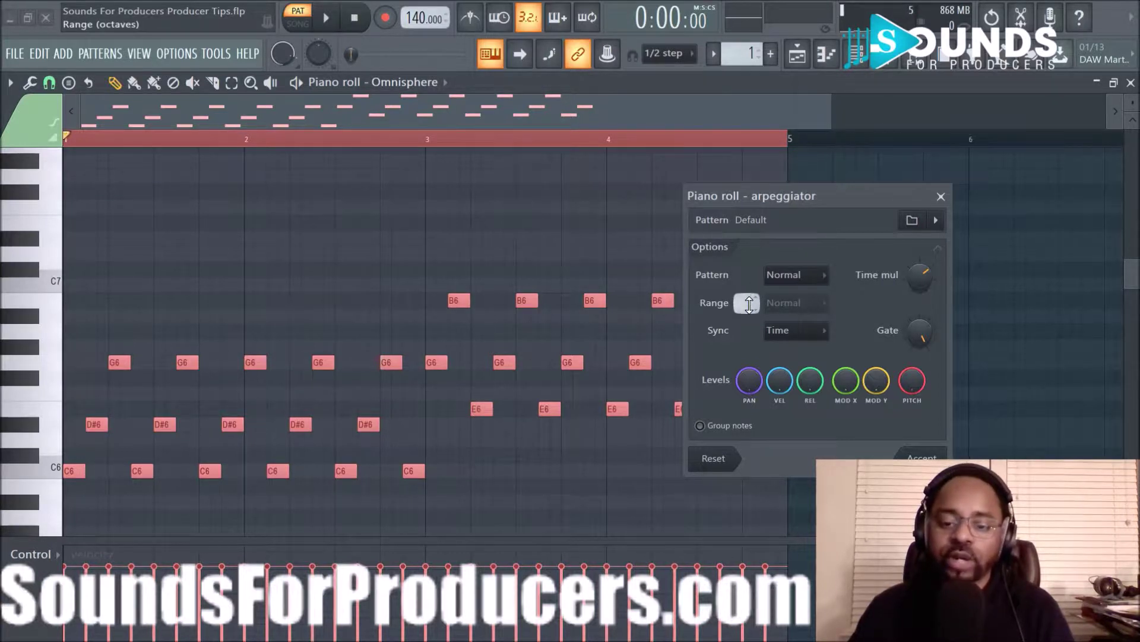
# Step: Try a 2-octave arpeggio range with faster time multiplier settings, and return the multiplier to its slower setting and the range to 1
pyautogui.scroll(1, 747, 303)
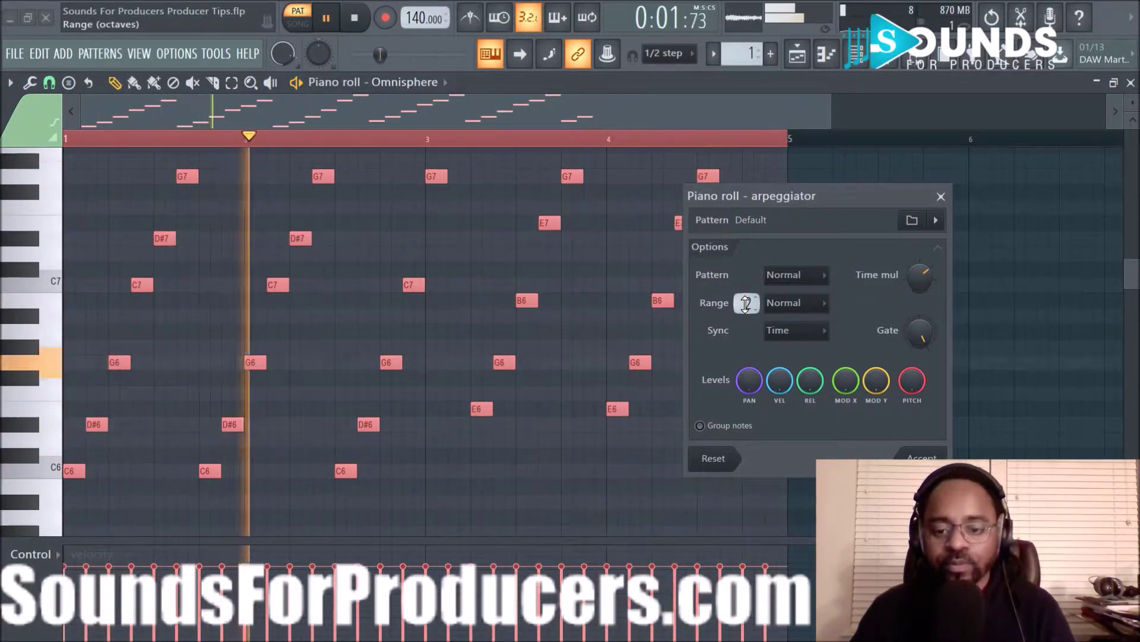
pyautogui.scroll(1, 747, 303)
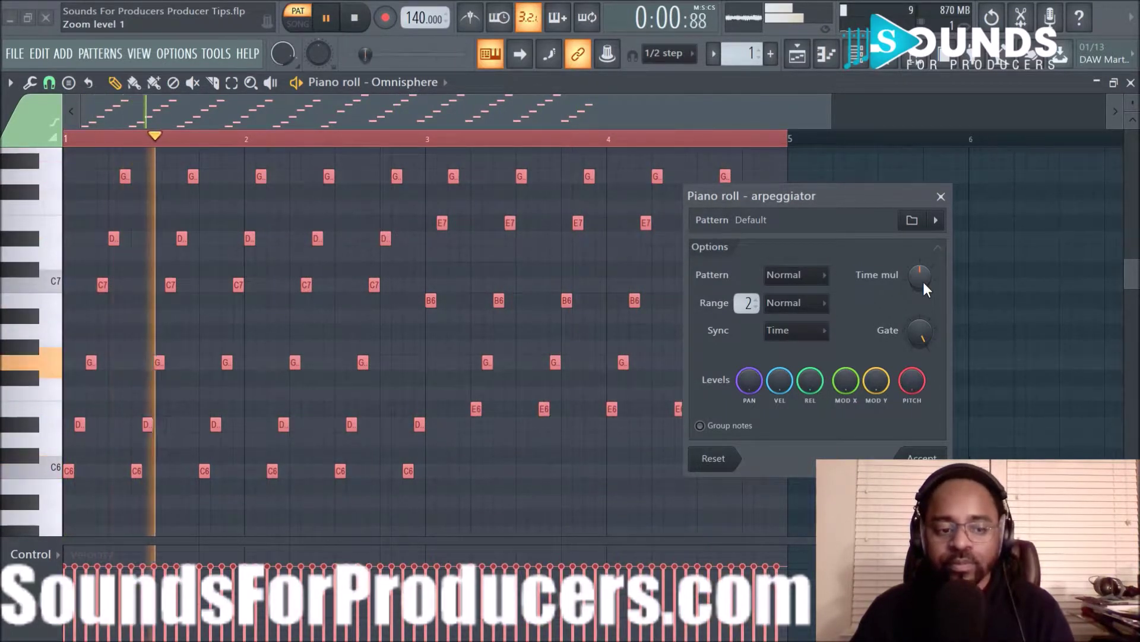
pyautogui.scroll(-2, 923, 282)
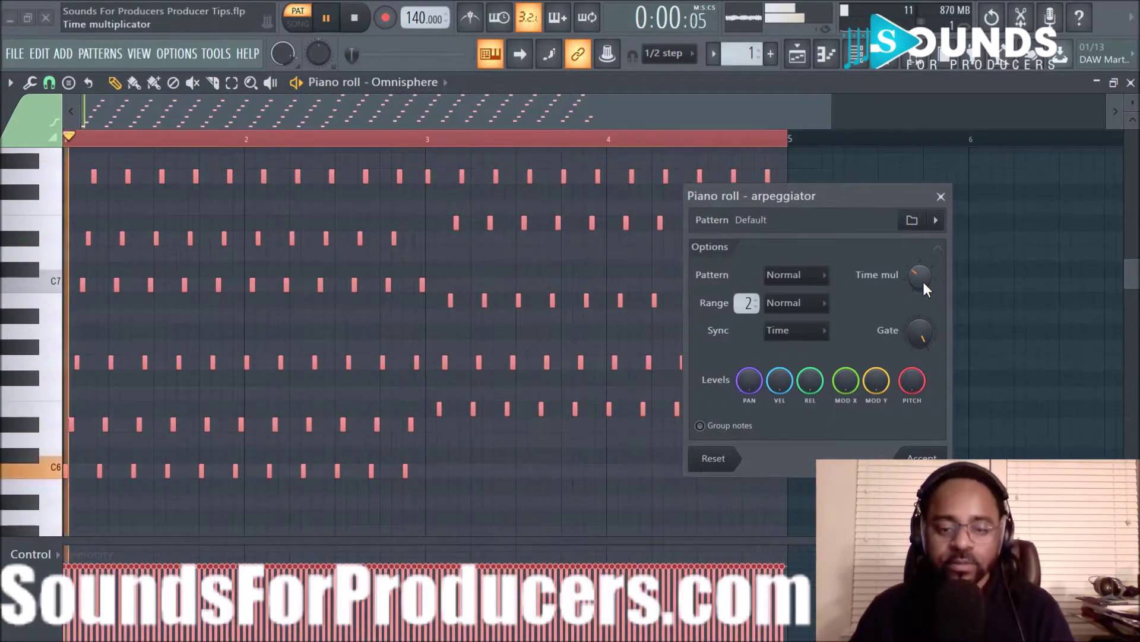
pyautogui.scroll(3, 923, 282)
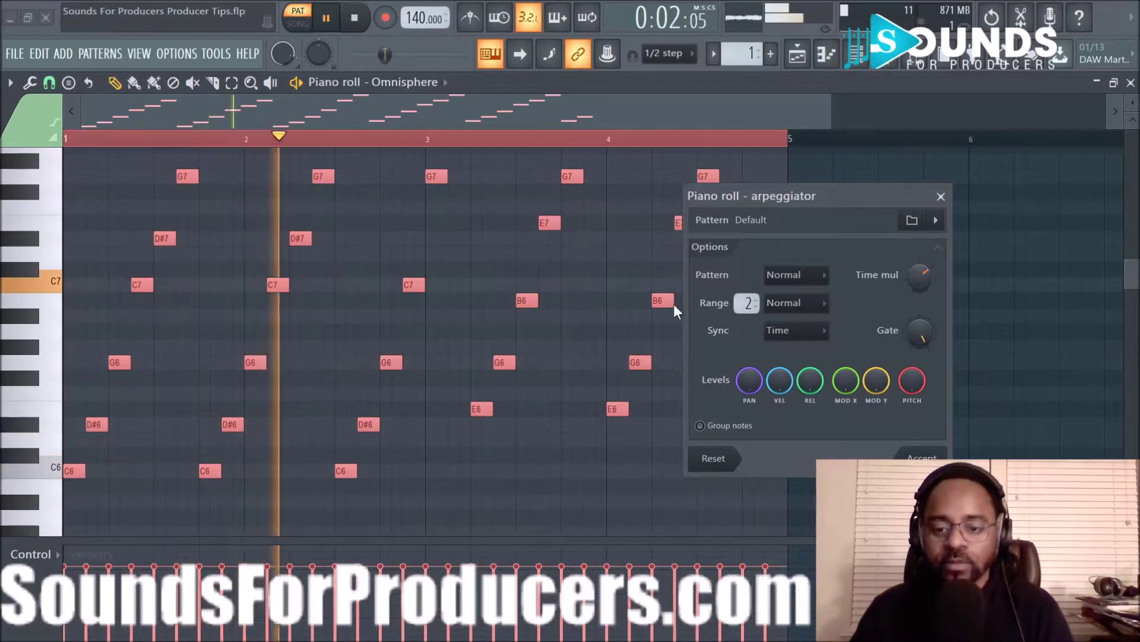
pyautogui.scroll(-2, 746, 303)
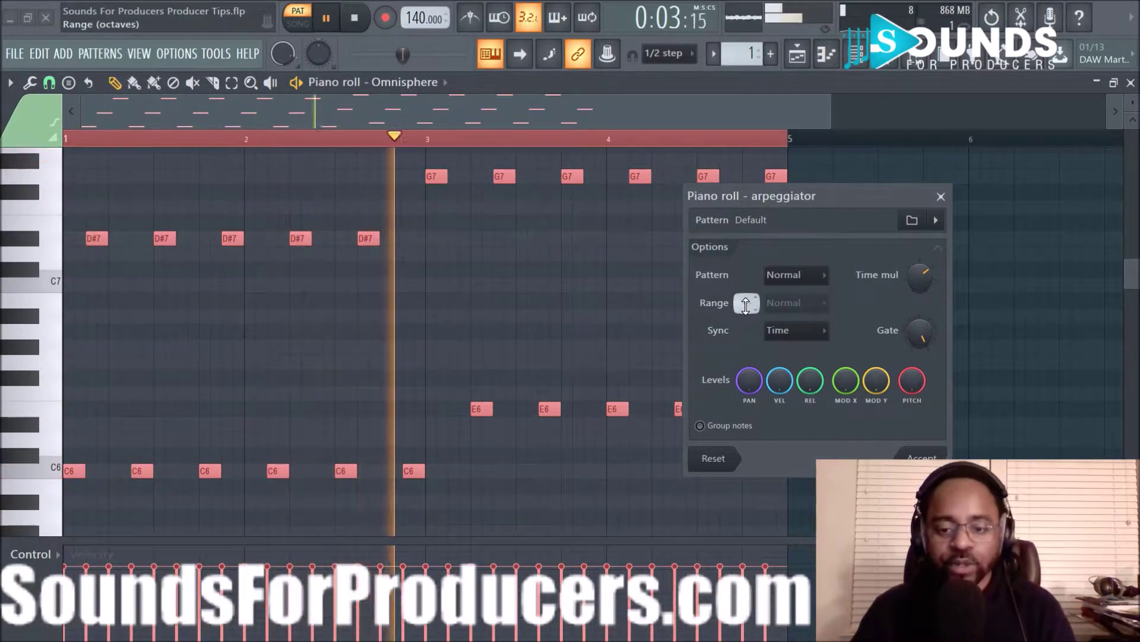
pyautogui.moveTo(752, 304); pyautogui.dragTo(752, 297)
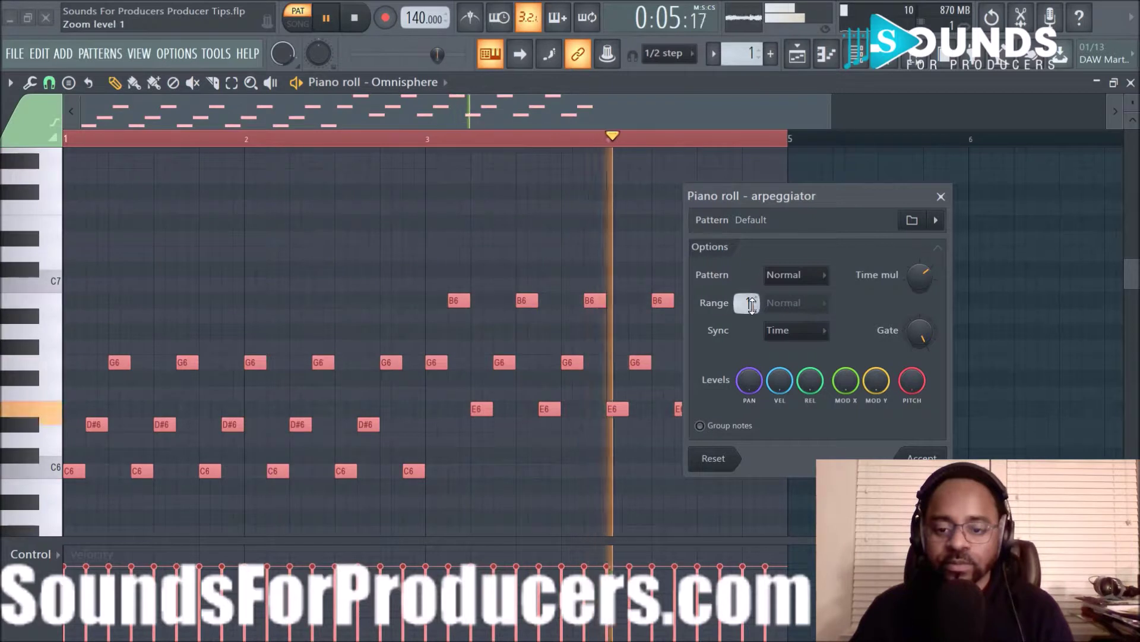
# Step: Preview the Flip pattern mode and set the arpeggiator's pattern mode to Alternate
pyautogui.click(820, 276)
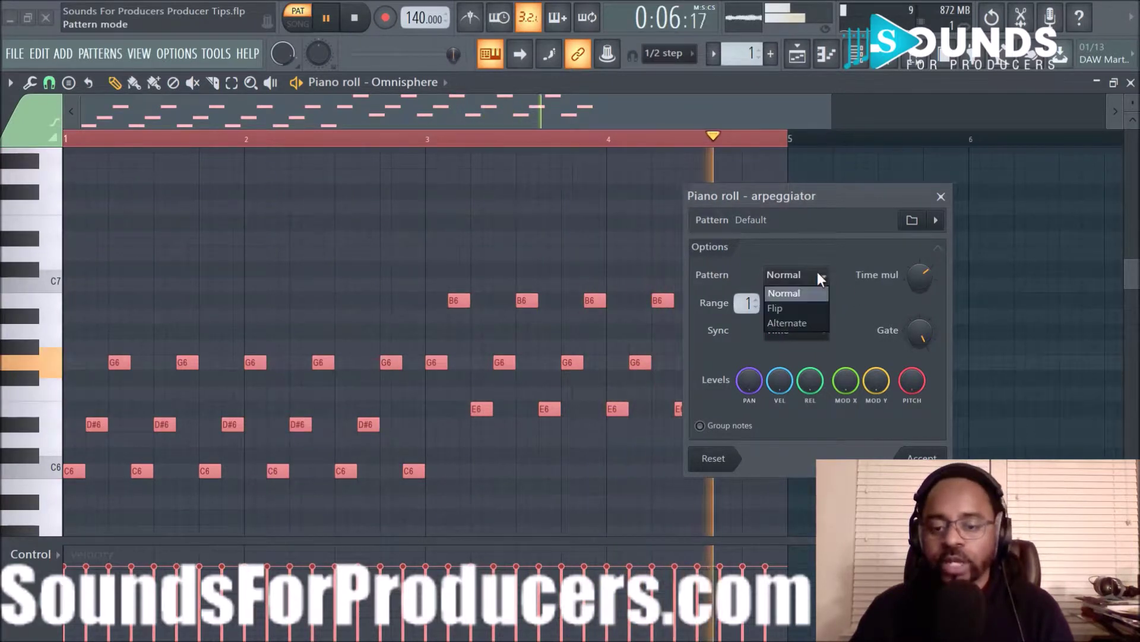
pyautogui.click(797, 305)
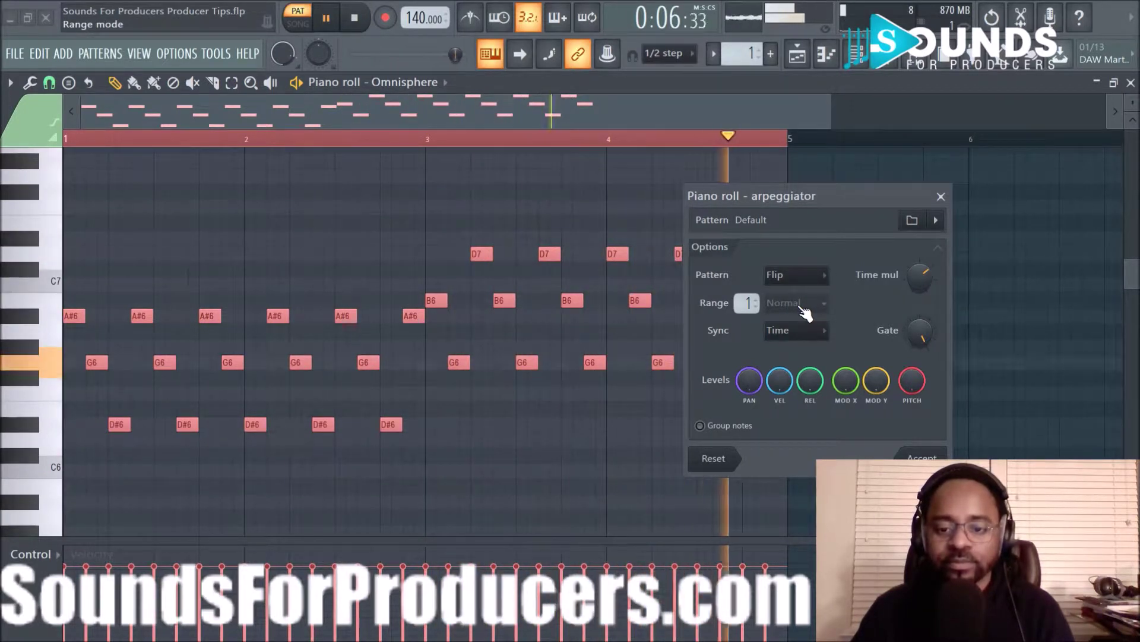
pyautogui.click(800, 275)
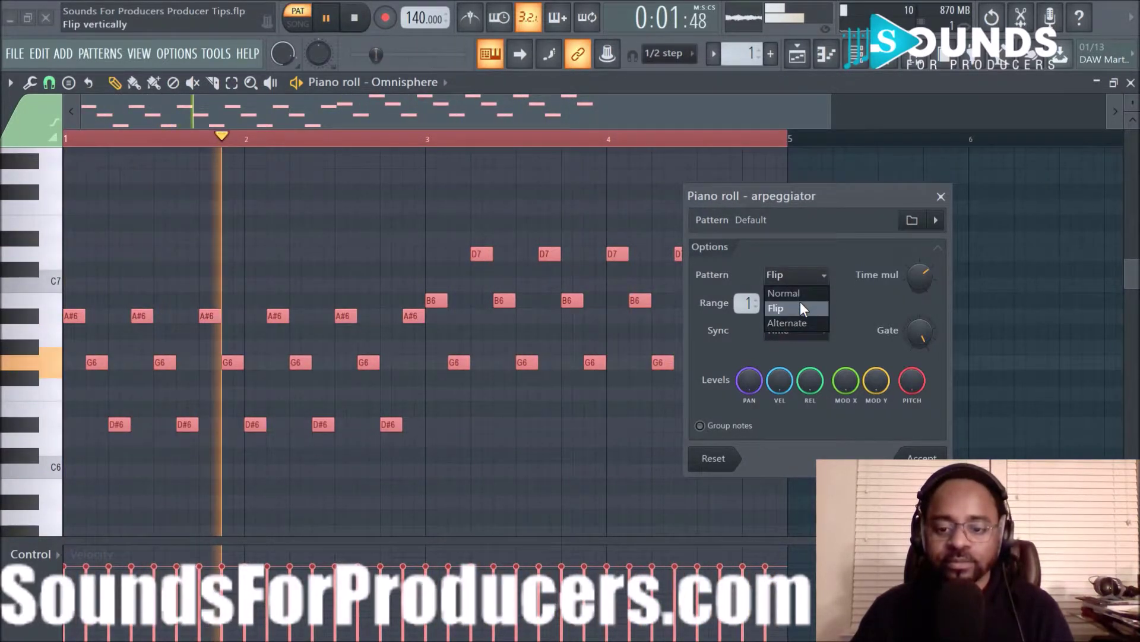
pyautogui.click(803, 320)
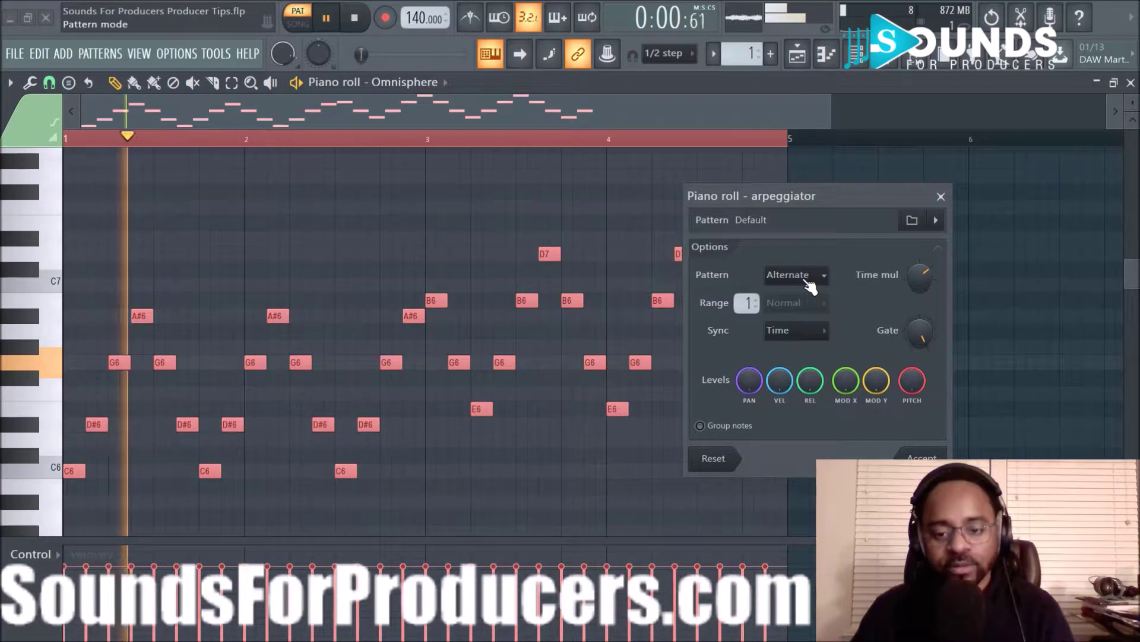
# Step: Check the arpeggiator's sync and pattern mode options, and play the Alternate arpeggio again
pyautogui.click(798, 331)
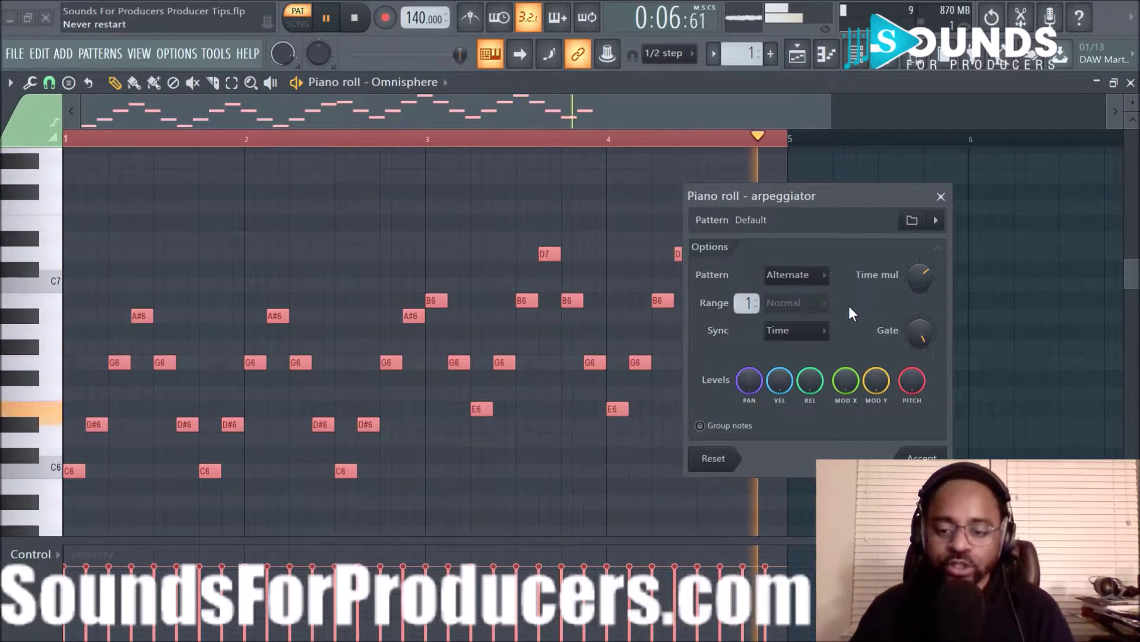
pyautogui.click(807, 276)
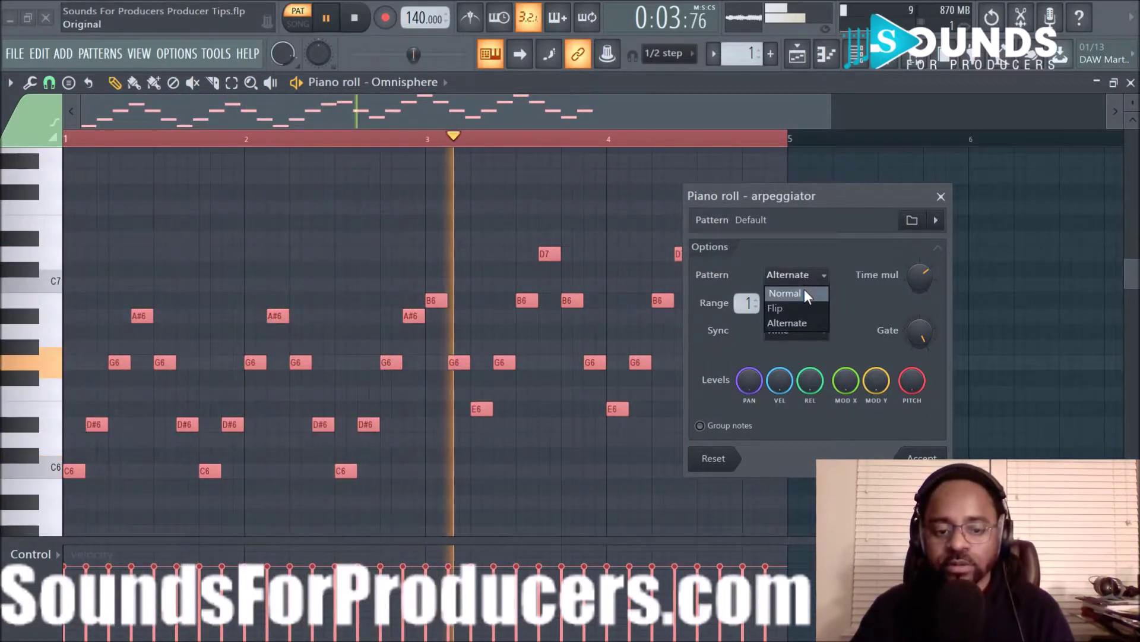
pyautogui.click(804, 289)
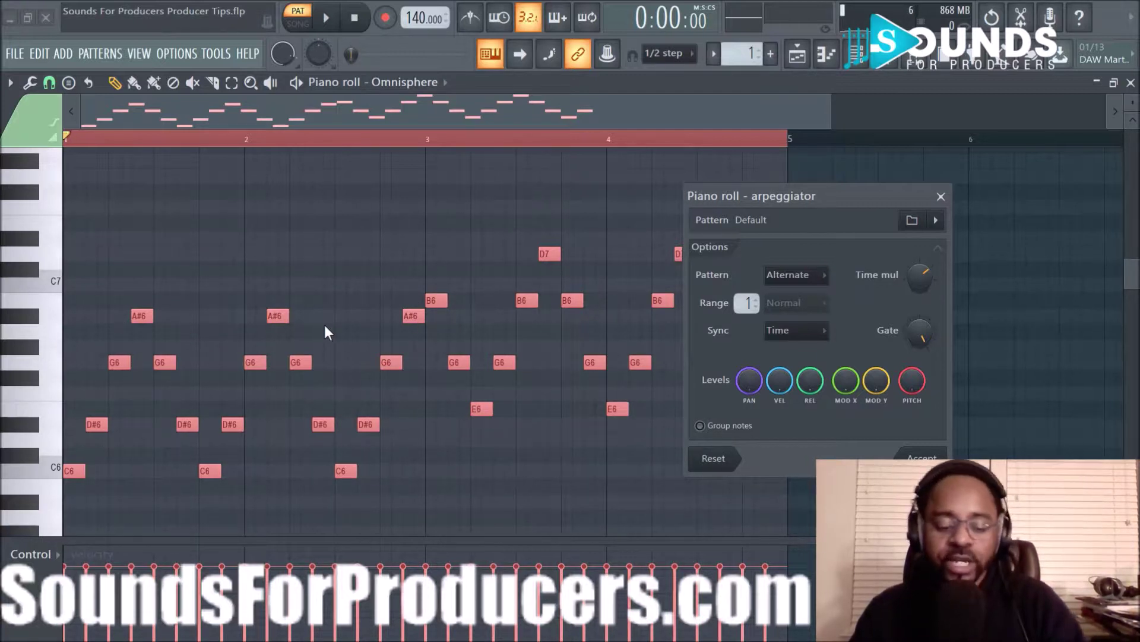
pyautogui.press('space')
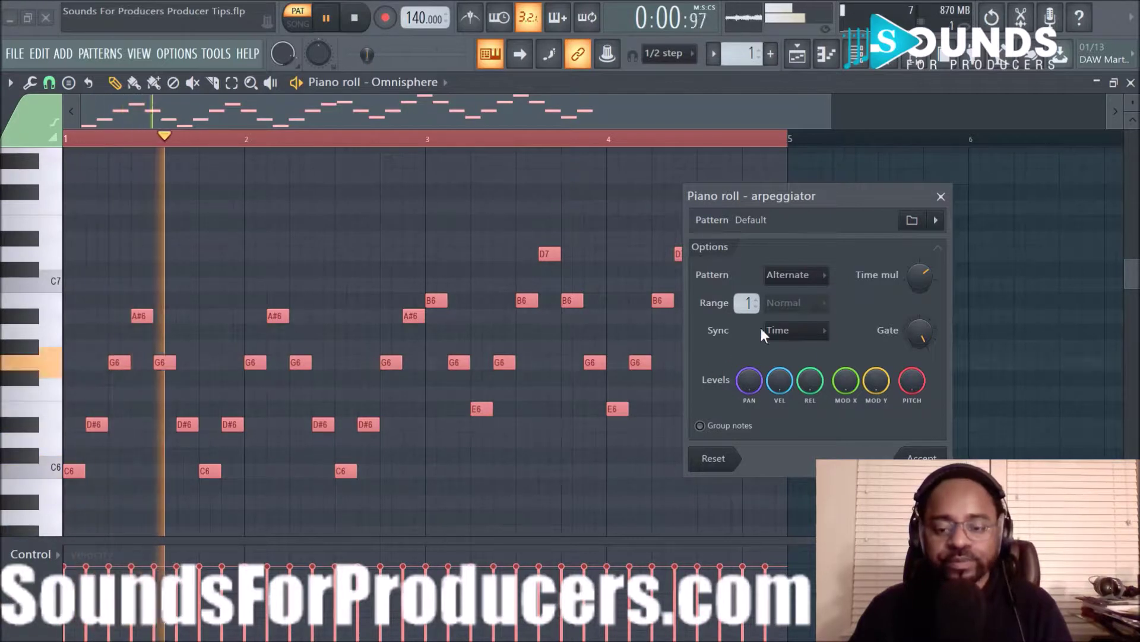
# Step: Audition the Flip and Normal pattern modes, and close the arpeggiator without applying it to play the plain sustained chords
pyautogui.click(794, 273)
pyautogui.click(786, 308)
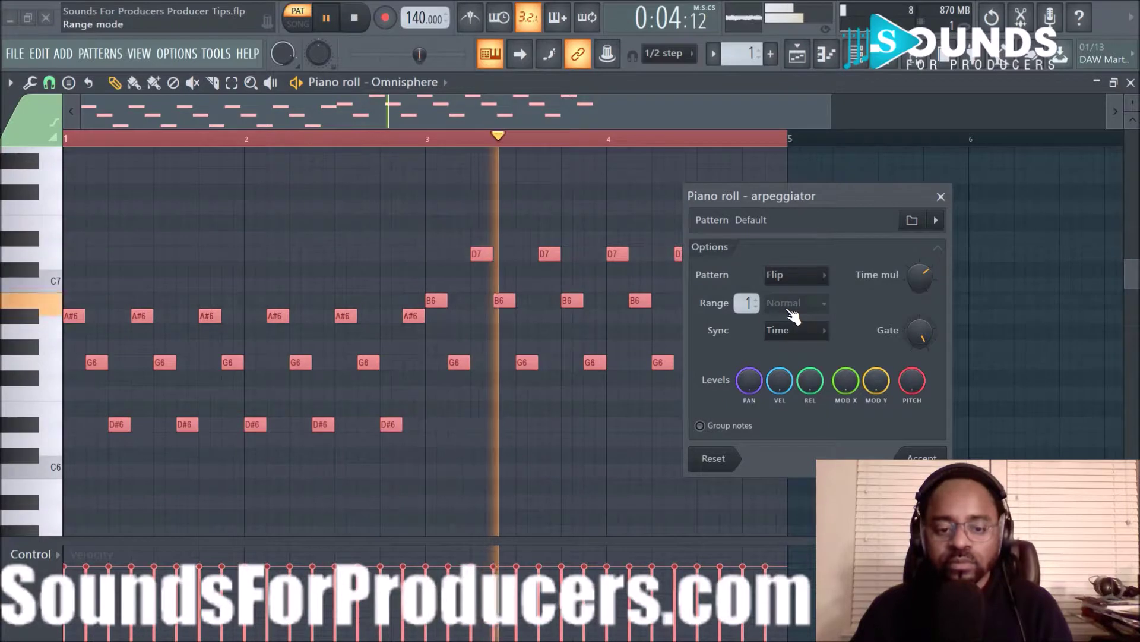
pyautogui.click(786, 277)
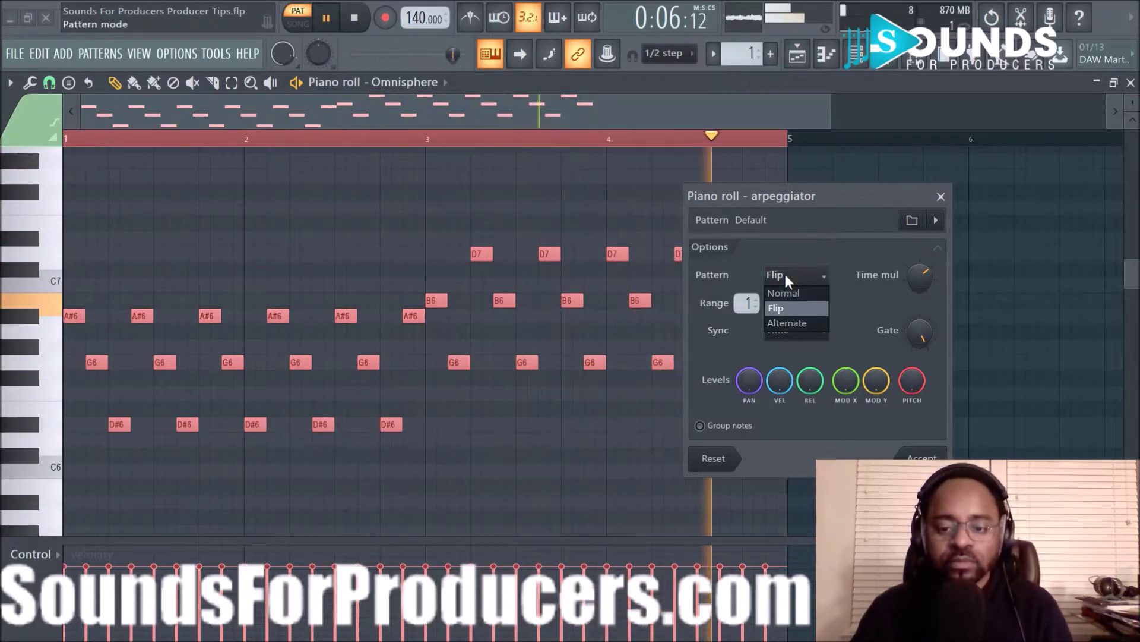
pyautogui.click(787, 291)
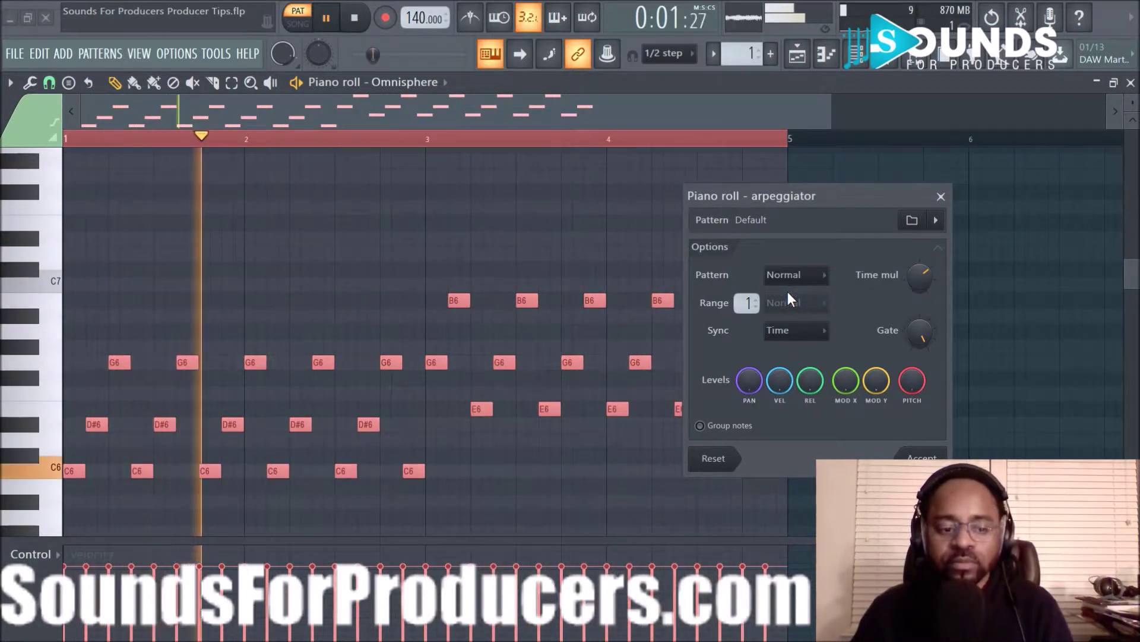
pyautogui.press('space')
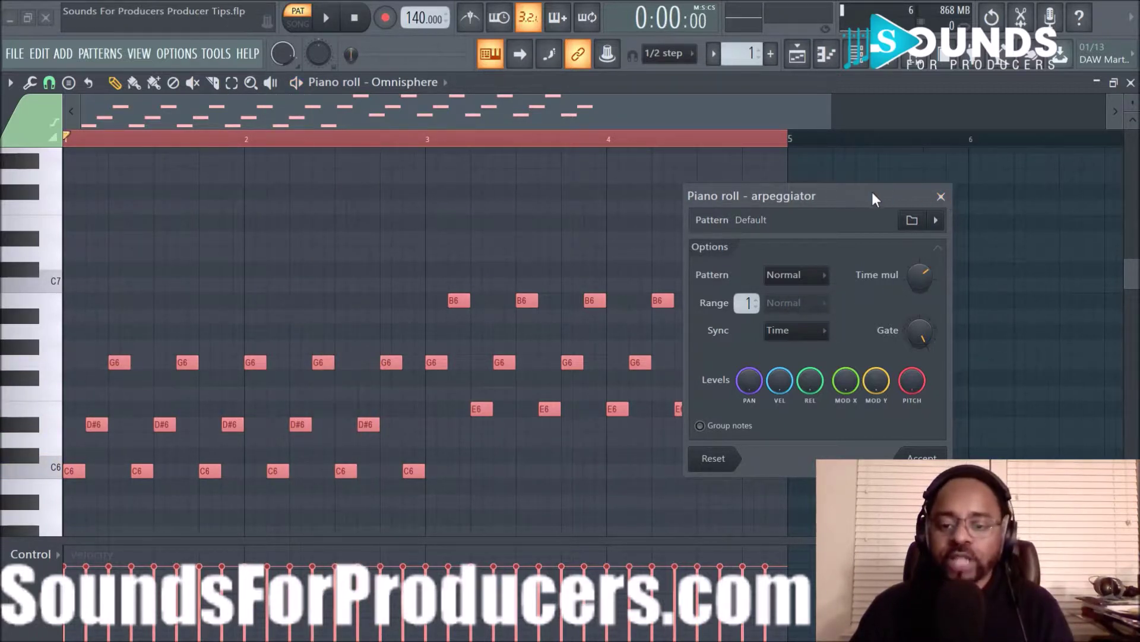
pyautogui.click(941, 197)
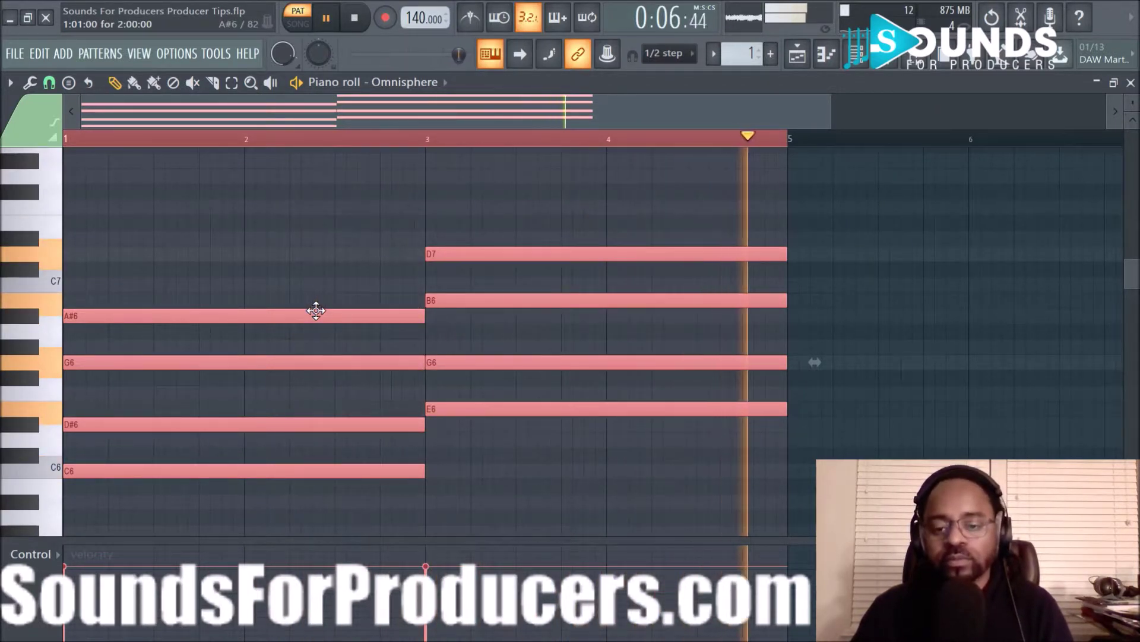
pyautogui.press('space')
# Step: In the playlist, place Pattern 2 on Track 2 across four bars, and clone the Omnisphere channel
pyautogui.click(796, 56)
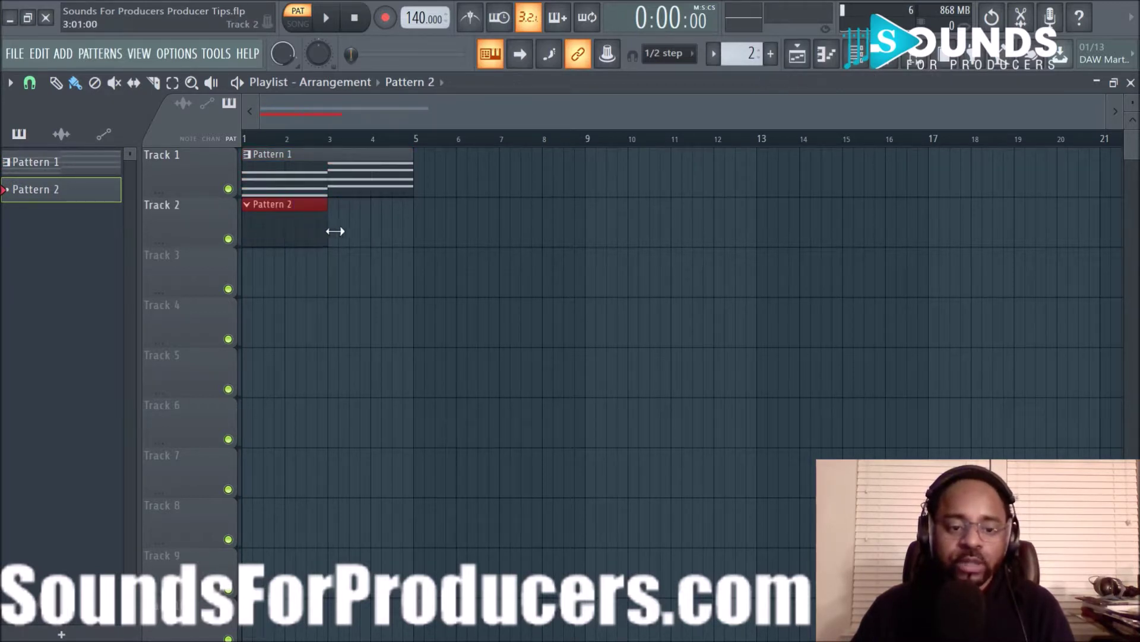
pyautogui.click(860, 60)
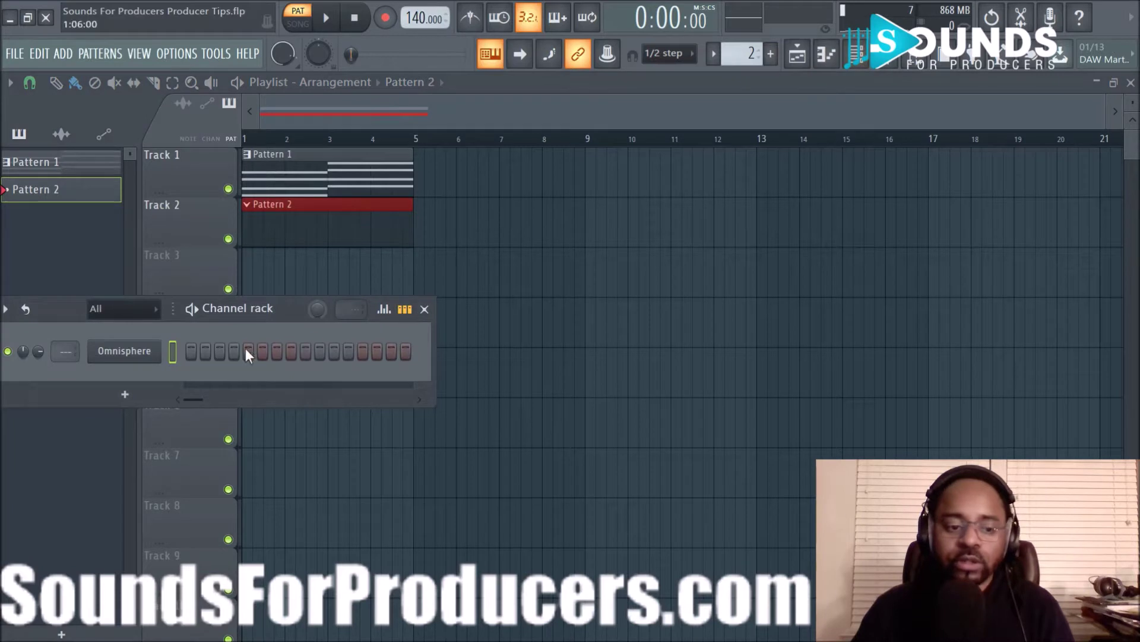
pyautogui.rightClick(148, 351)
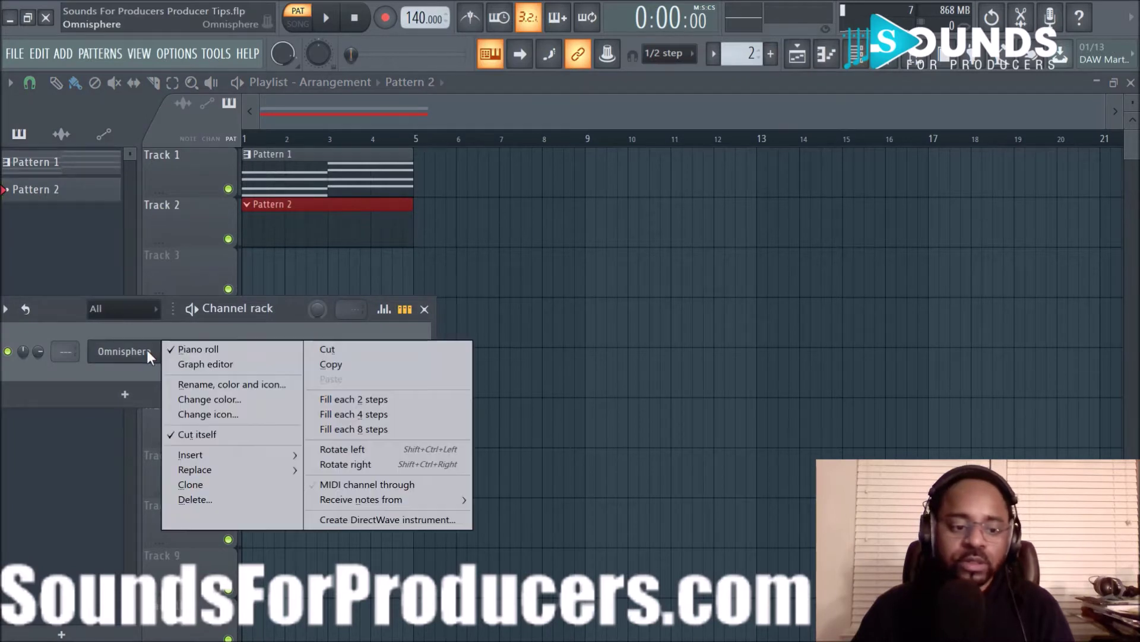
pyautogui.click(194, 483)
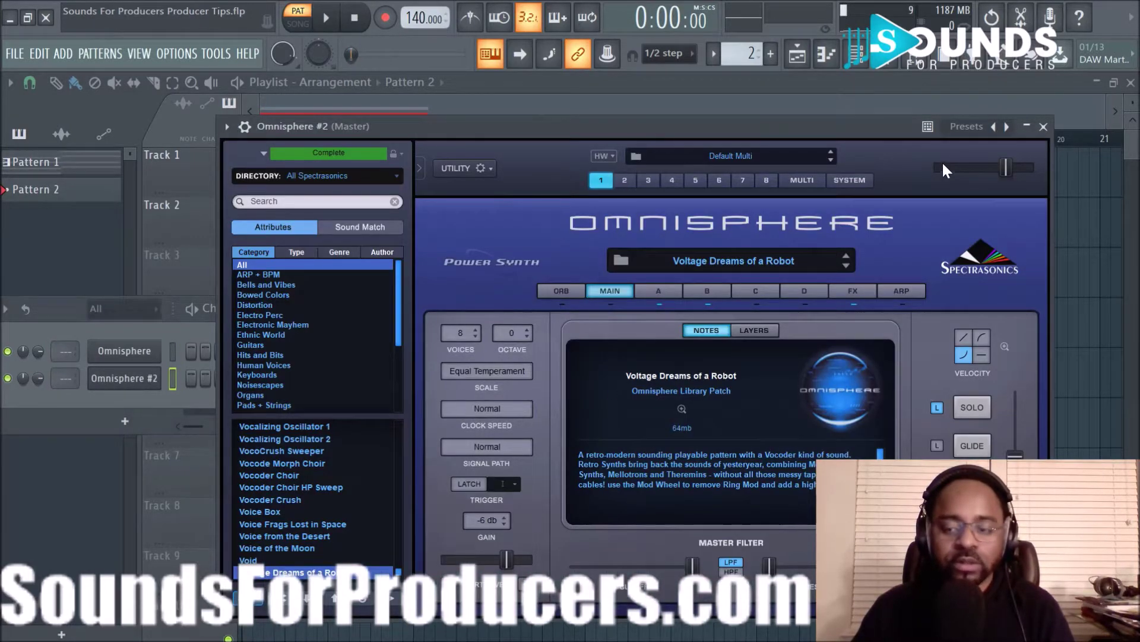
pyautogui.click(1043, 126)
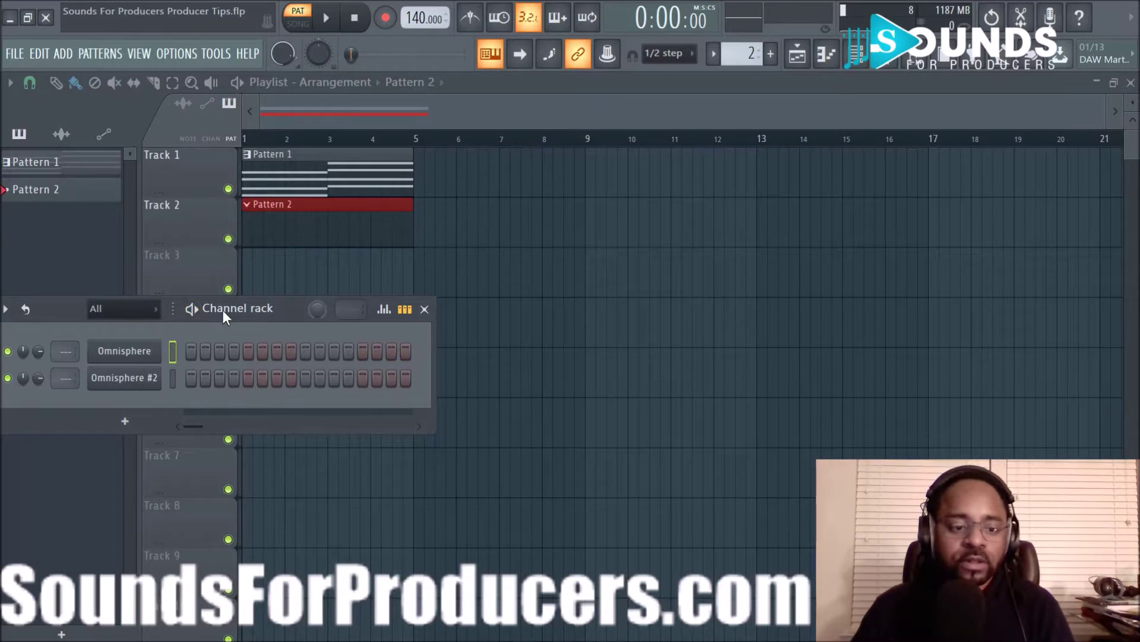
# Step: Copy the Omnisphere chords from Pattern 1 and paste them into the Omnisphere #2 channel of Pattern 2
pyautogui.moveTo(277, 312); pyautogui.dragTo(387, 315)
pyautogui.rightClick(249, 357)
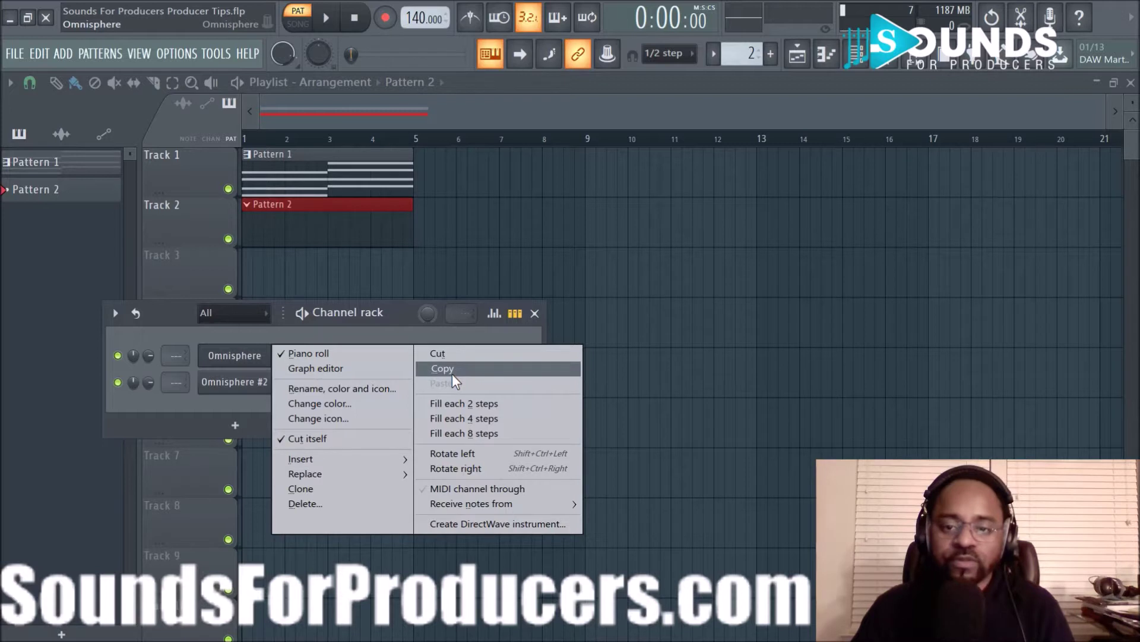
pyautogui.click(587, 230)
pyautogui.scroll(-1, 749, 53)
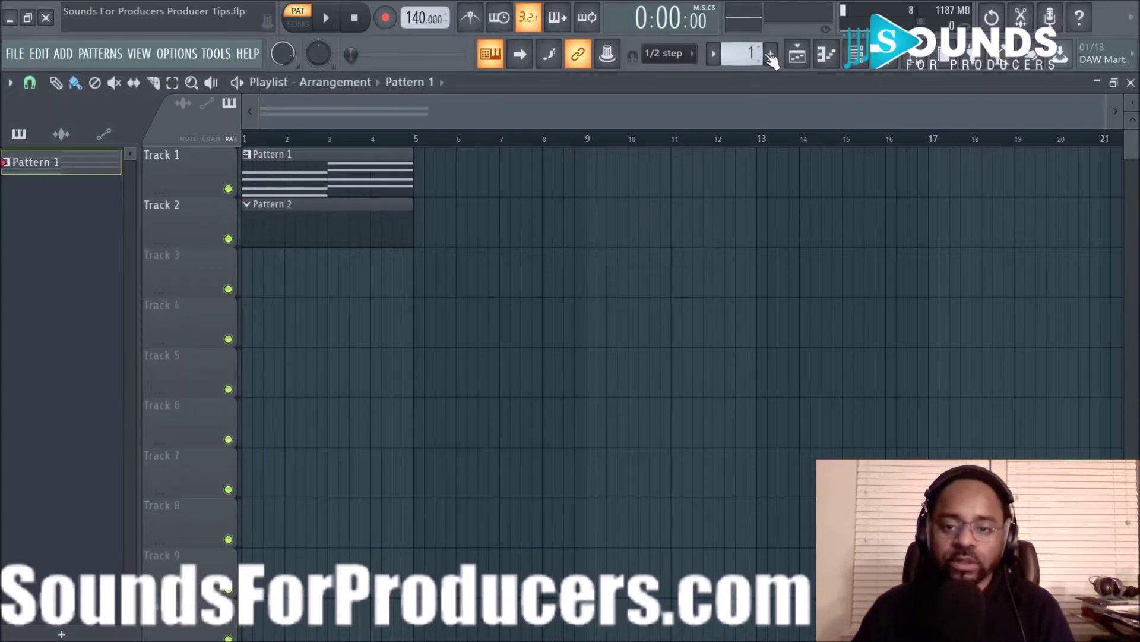
pyautogui.click(856, 53)
pyautogui.rightClick(237, 367)
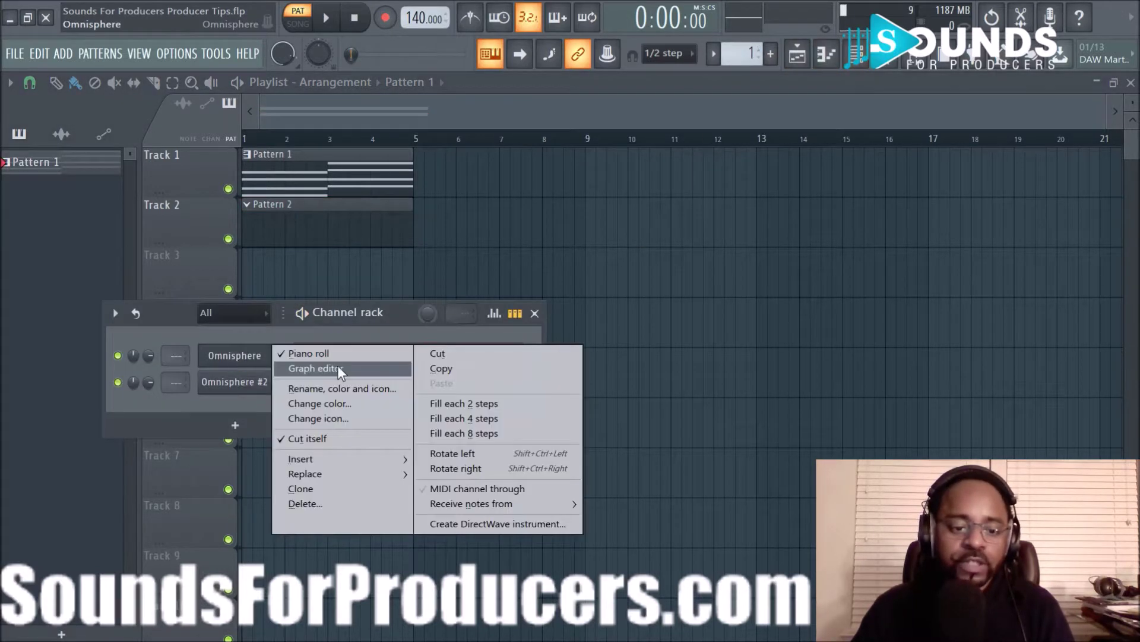
pyautogui.click(451, 370)
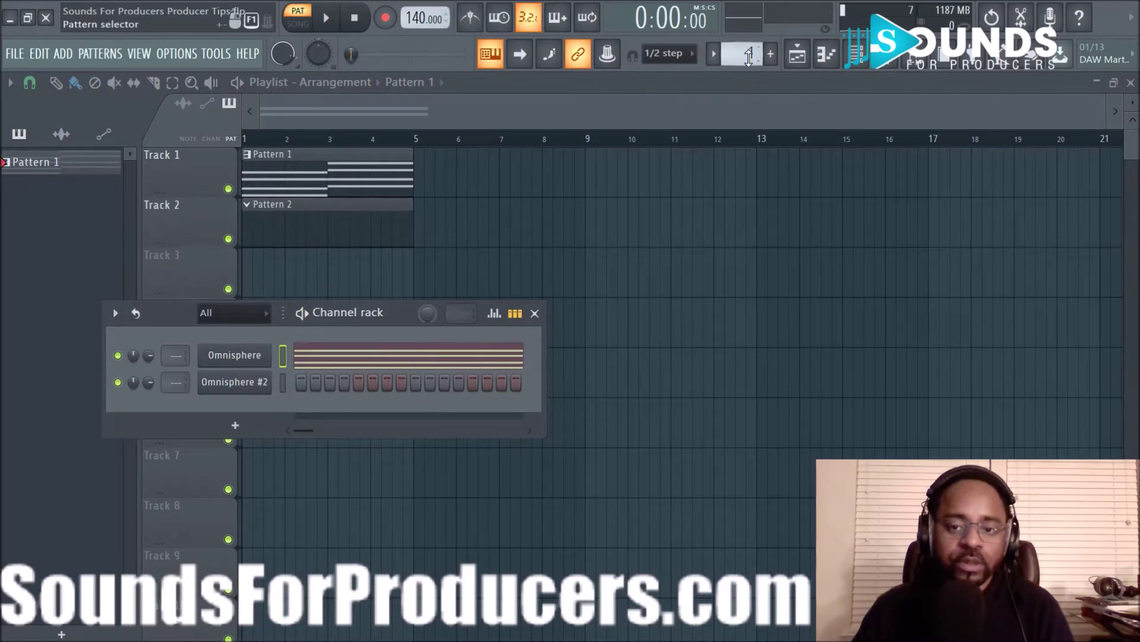
pyautogui.scroll(1, 749, 56)
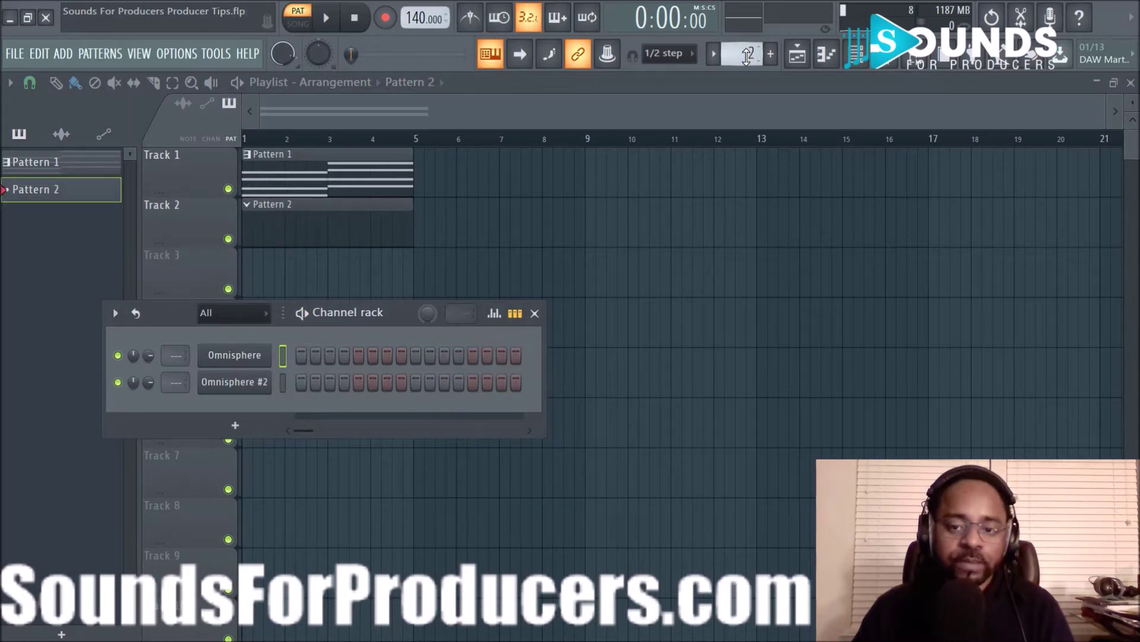
pyautogui.rightClick(241, 384)
pyautogui.click(453, 412)
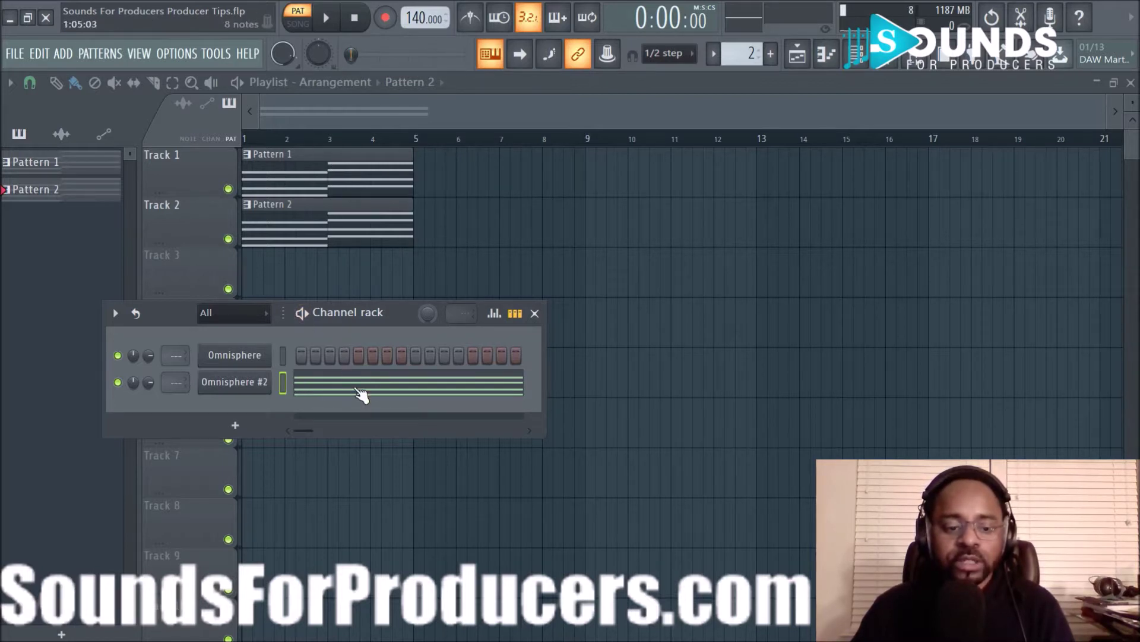
# Step: Open the Omnisphere #2 piano roll, select all the chord notes and play them from the start
pyautogui.click(327, 393)
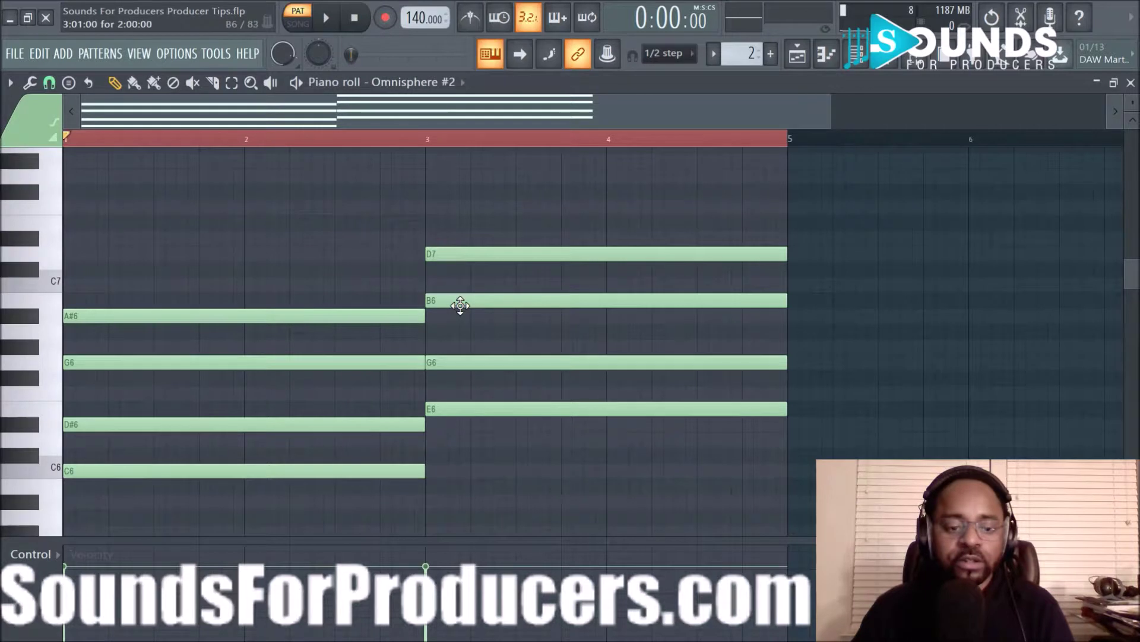
pyautogui.hotkey('ctrl', 'a')
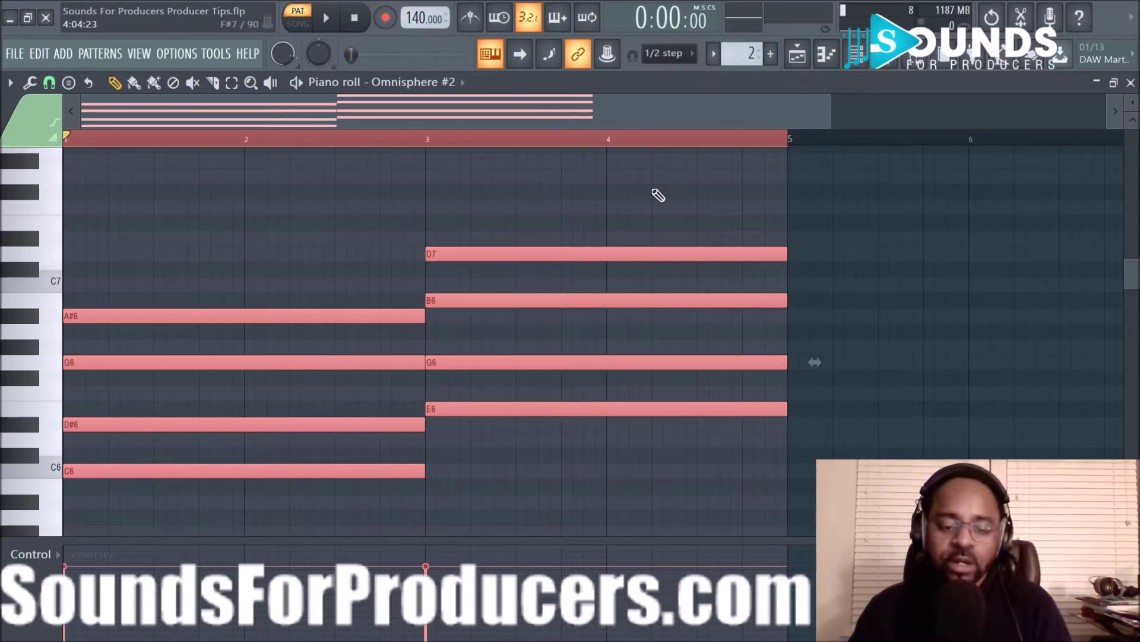
pyautogui.scroll(2, 487, 156)
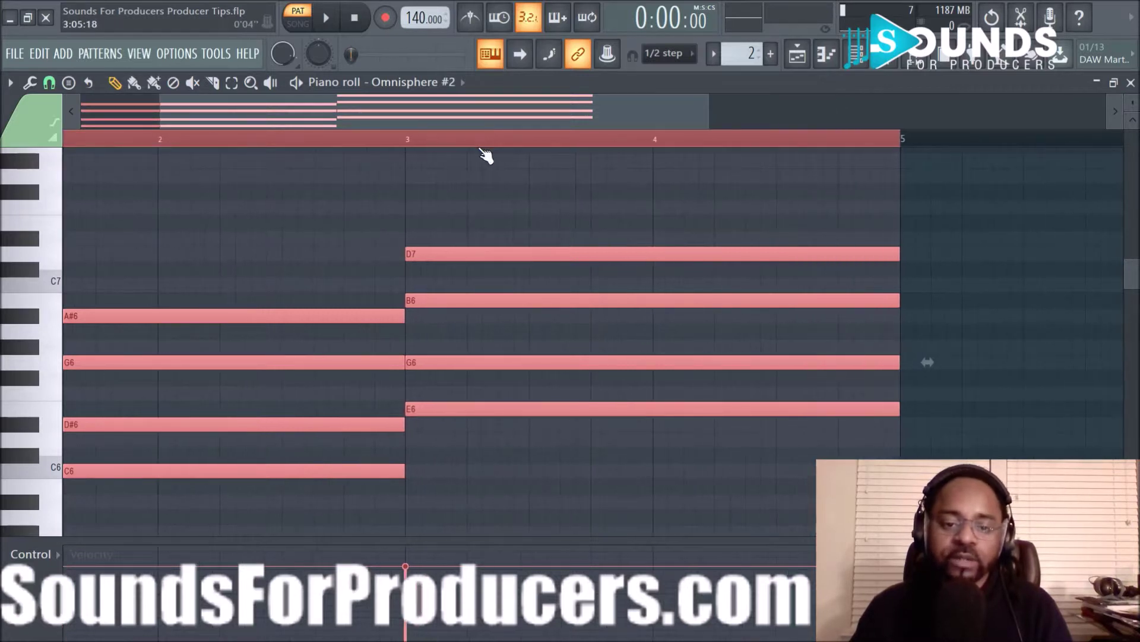
pyautogui.moveTo(453, 109); pyautogui.dragTo(208, 103)
pyautogui.press('space')
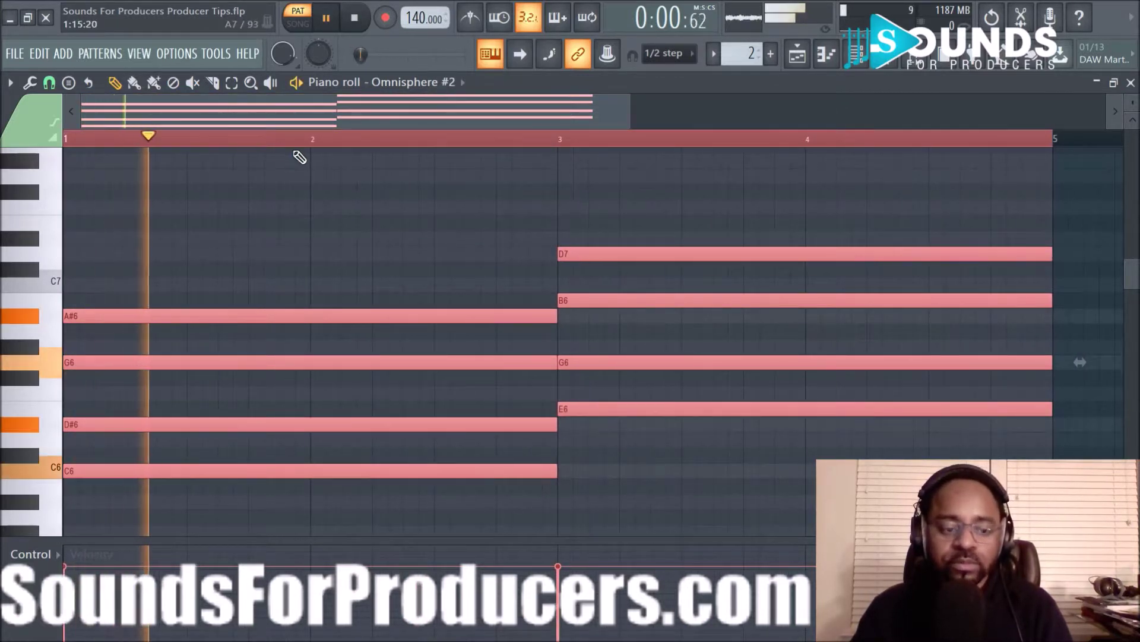
pyautogui.press('space')
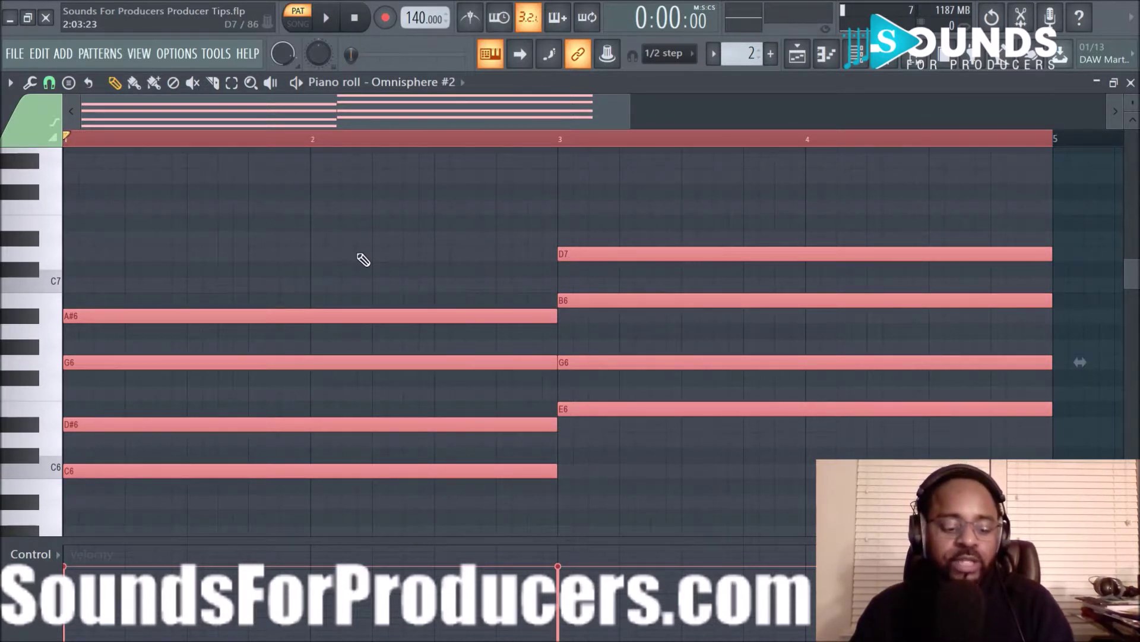
# Step: Preview the default arpeggio on the Omnisphere #2 chords in pattern mode, and close the arpeggiator without applying it
pyautogui.hotkey('alt', 'a')
pyautogui.press('space')
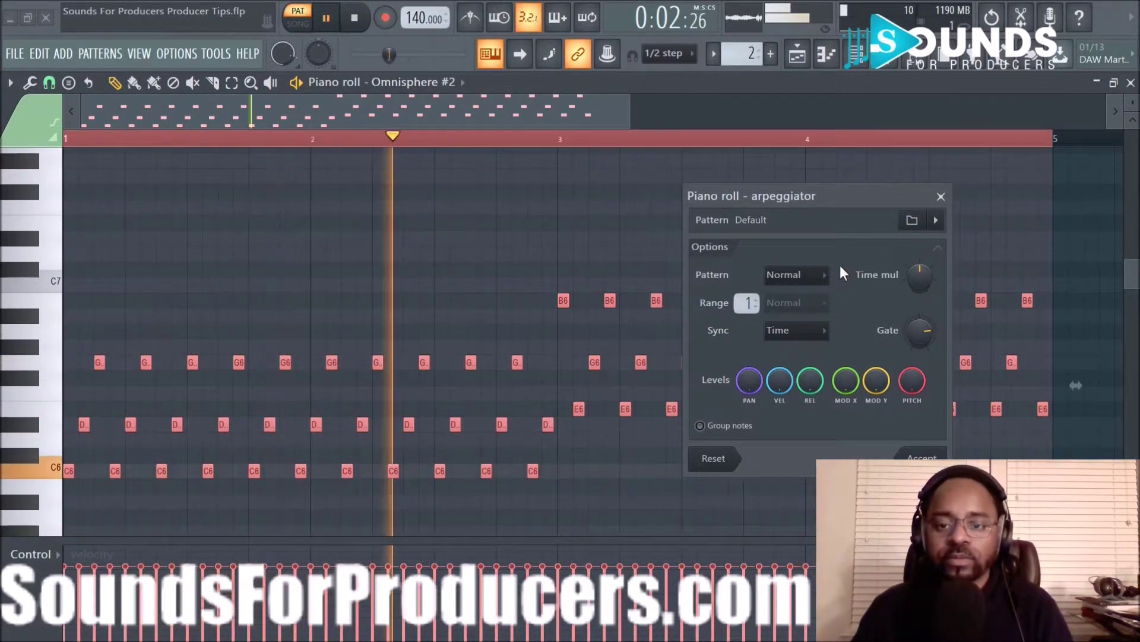
pyautogui.press('space')
pyautogui.click(945, 200)
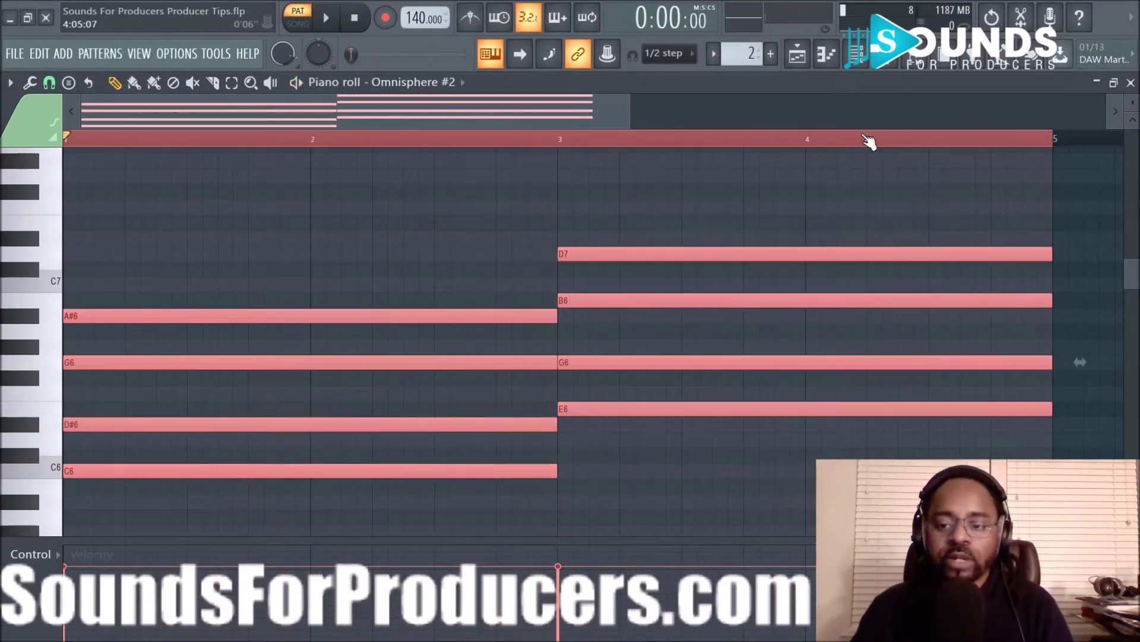
# Step: Switch playback to song mode and arpeggiate all of Pattern 2's notes while playing them over Pattern 1's chords
pyautogui.click(805, 62)
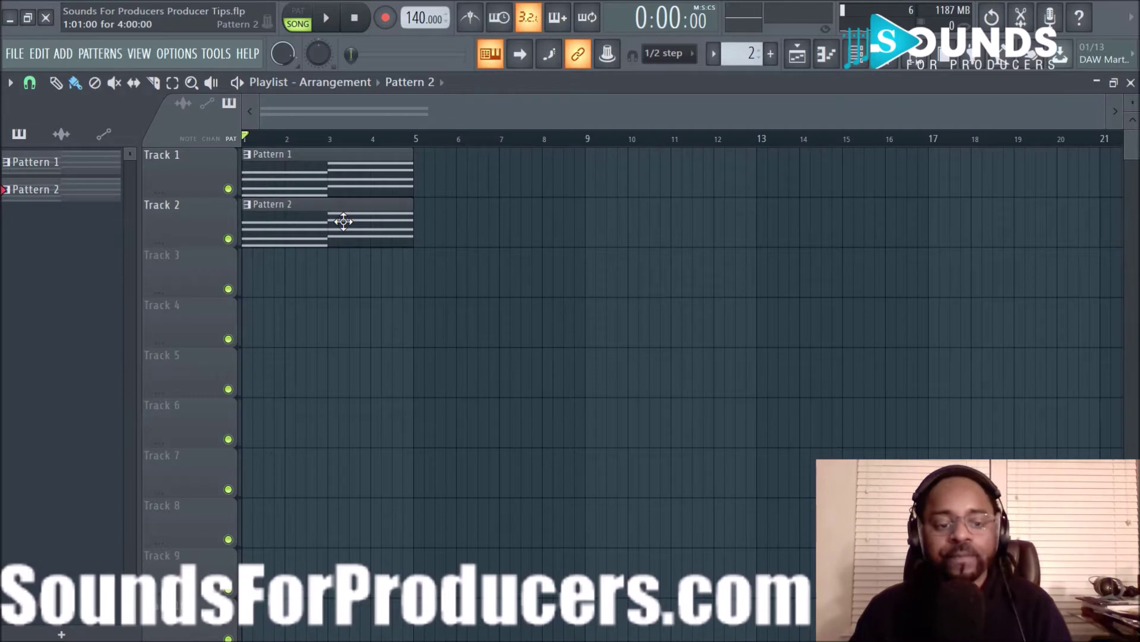
pyautogui.doubleClick(343, 222)
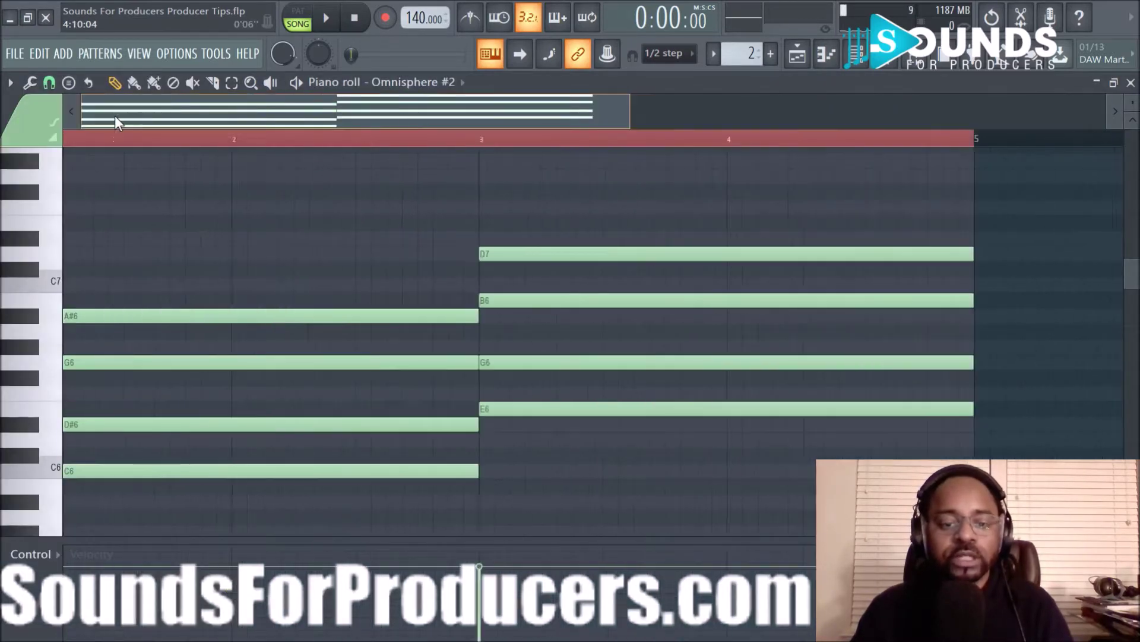
pyautogui.hotkey('ctrl', 'a')
pyautogui.hotkey('alt', 'a')
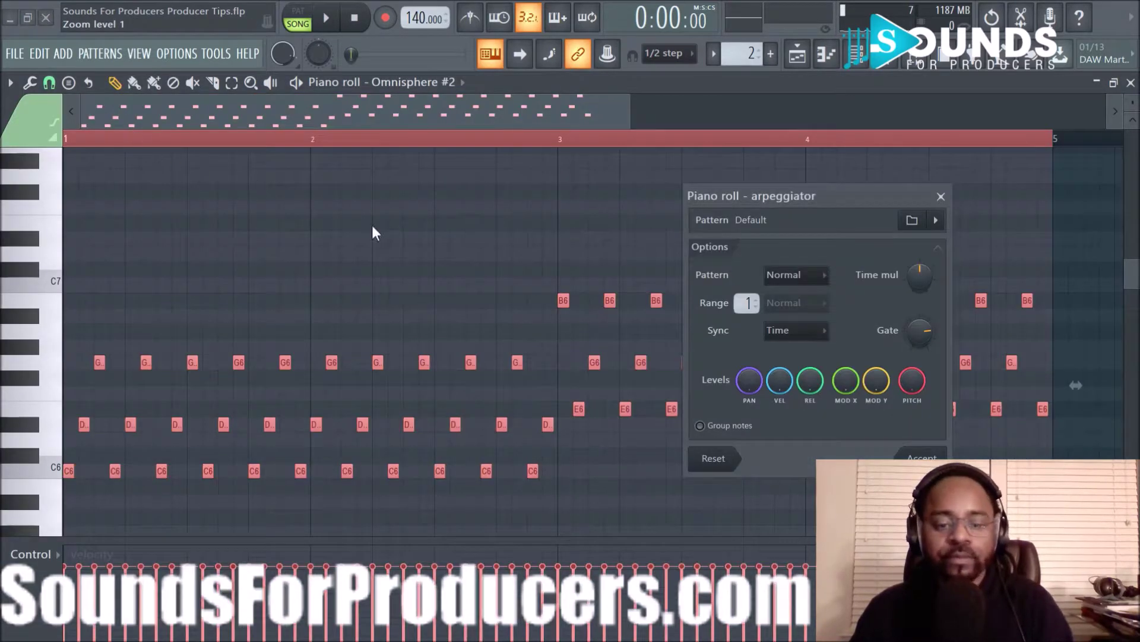
pyautogui.press('space')
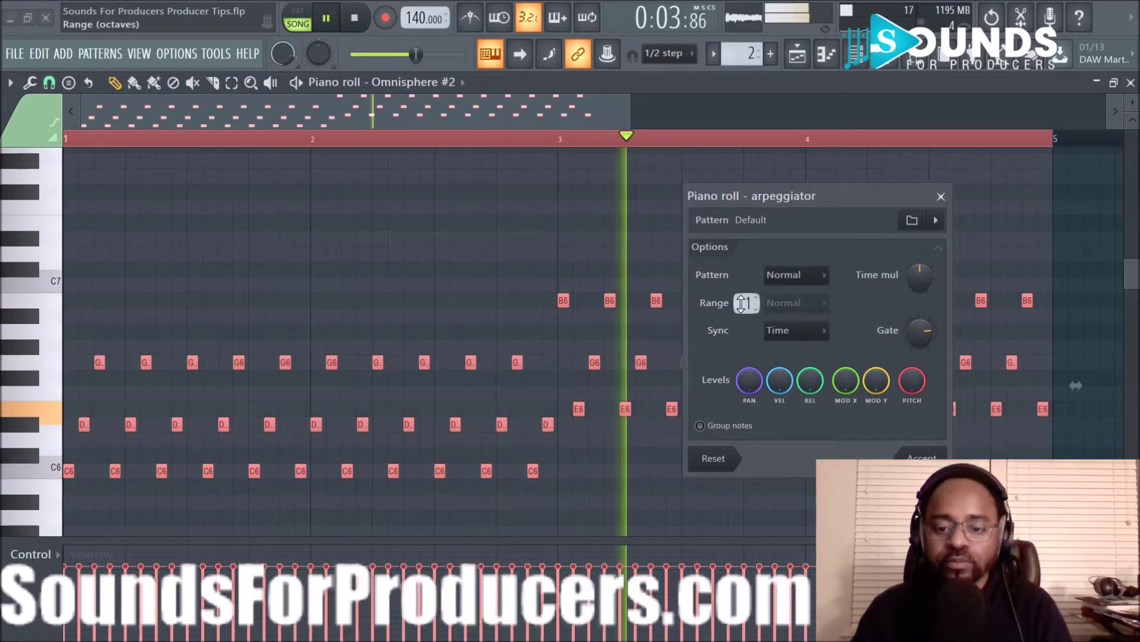
# Step: Set the arpeggio to a 2-octave range with the Flip pattern, raise the time multiplier to slow it, and play it
pyautogui.scroll(1, 742, 303)
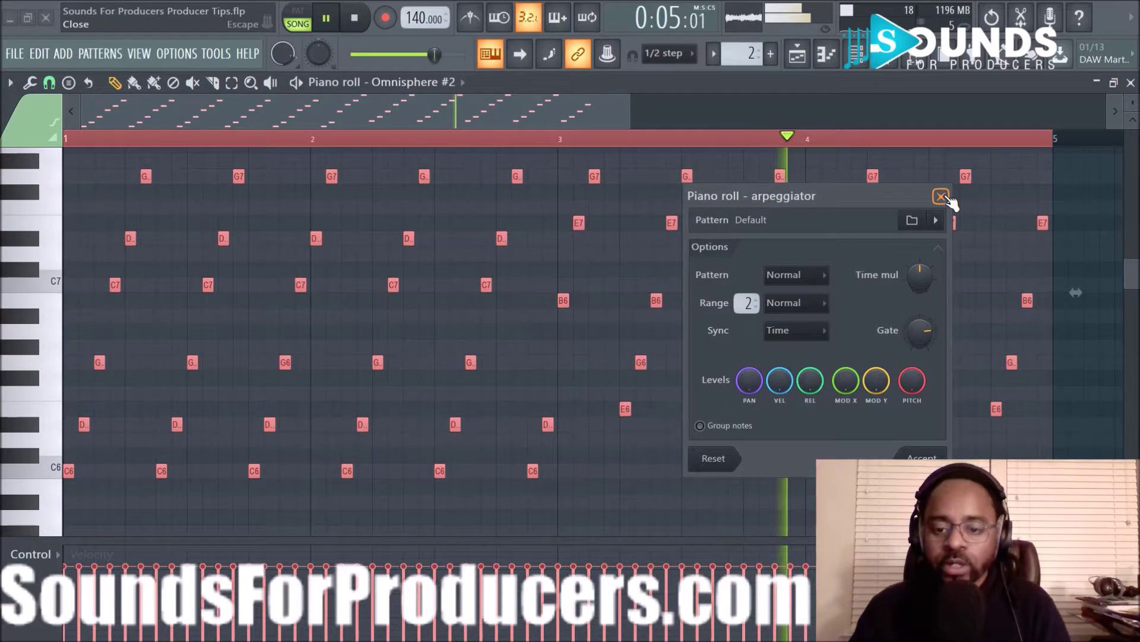
pyautogui.click(797, 277)
pyautogui.click(790, 307)
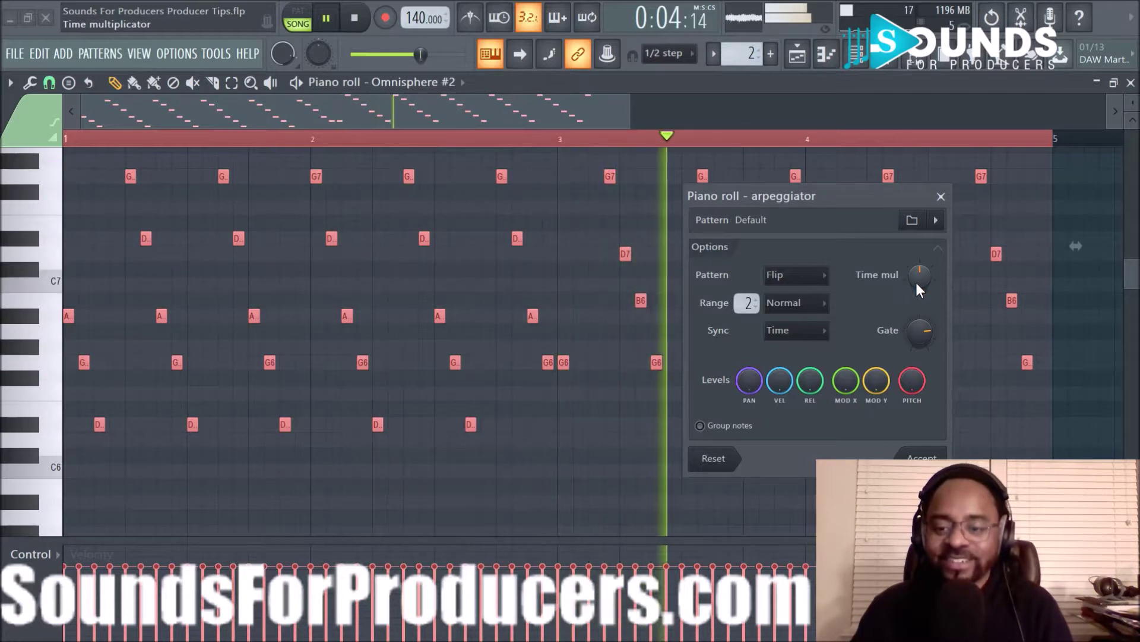
pyautogui.press('space')
pyautogui.moveTo(920, 276); pyautogui.dragTo(919, 264)
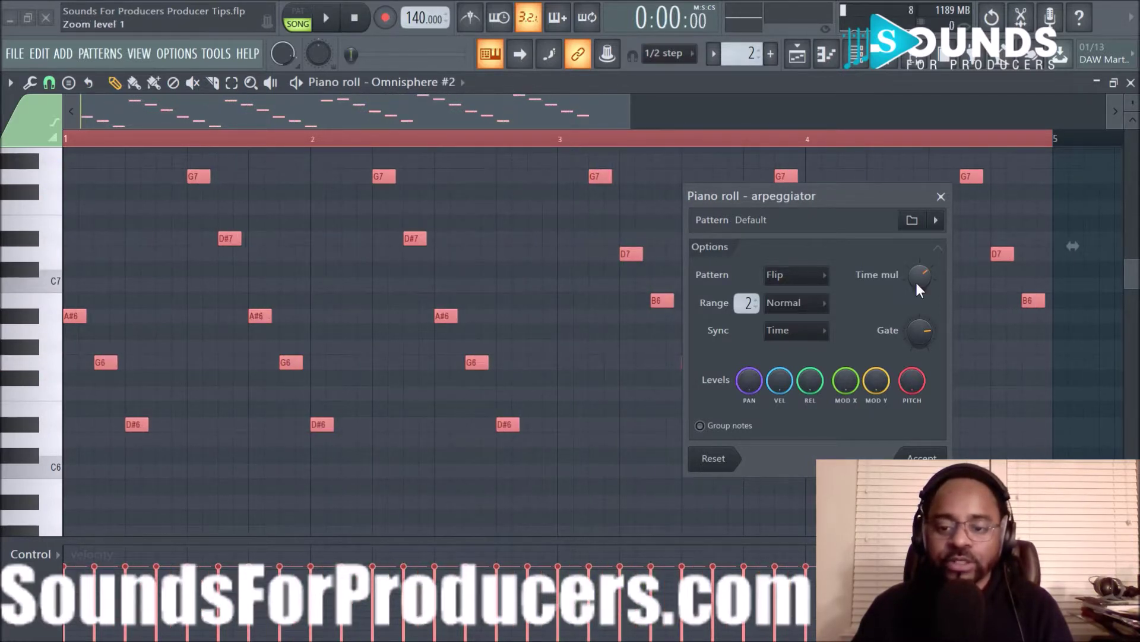
pyautogui.press('space')
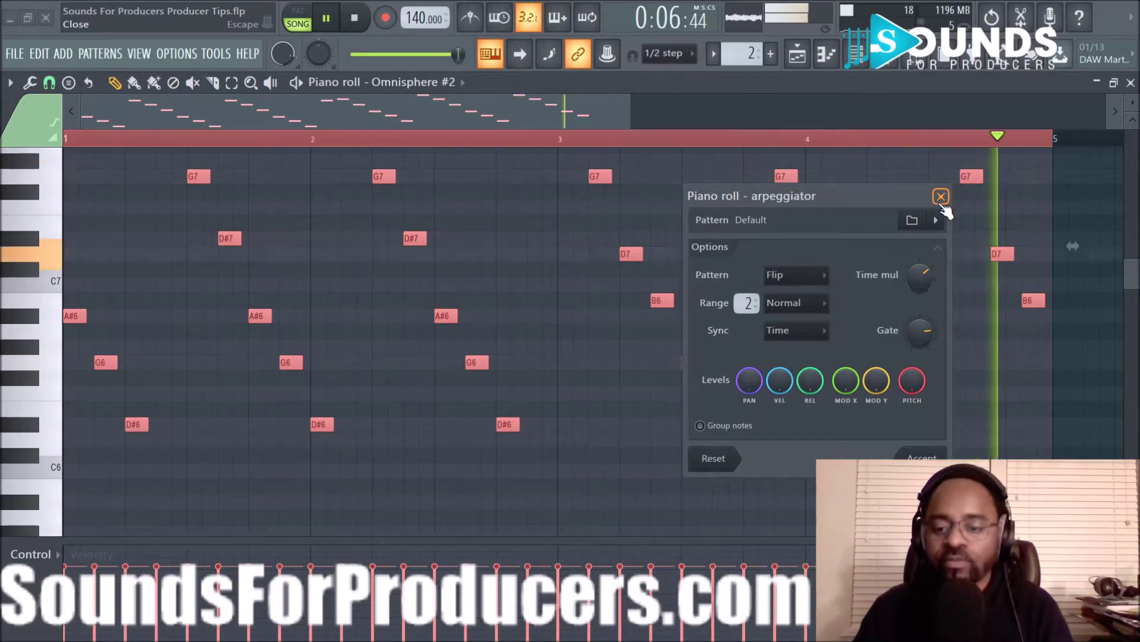
# Step: Try a shorter gate on the arpeggio, close the arpeggiator without applying it and stop playback
pyautogui.moveTo(920, 330)
pyautogui.mouseDown()
pyautogui.moveTo(920, 351)
pyautogui.moveTo(922, 330)
pyautogui.mouseUp()
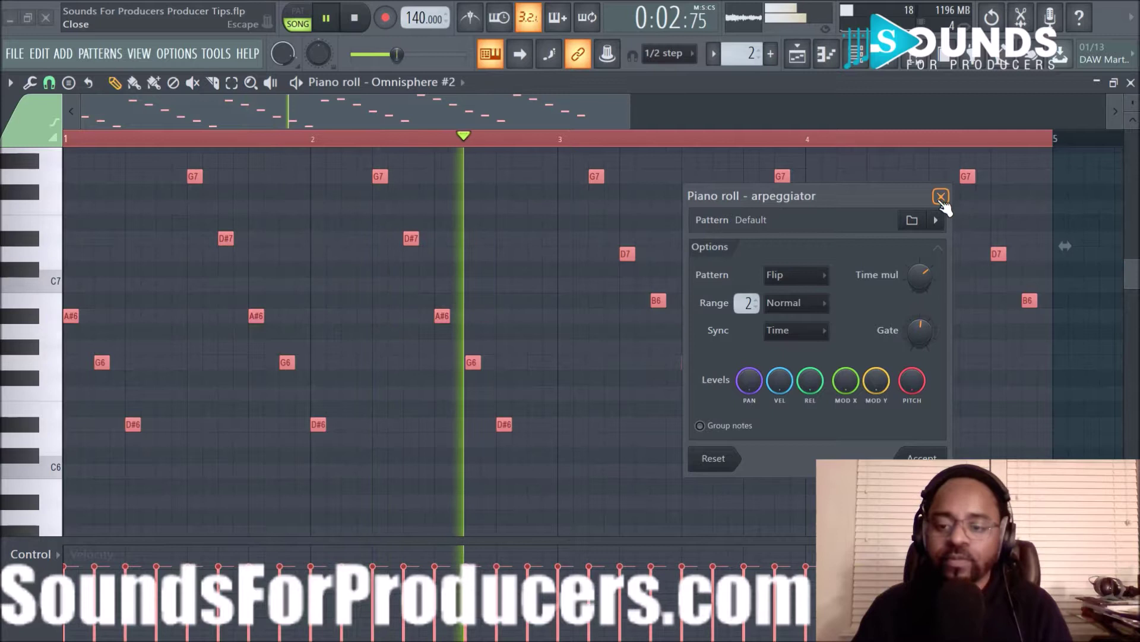
pyautogui.click(941, 196)
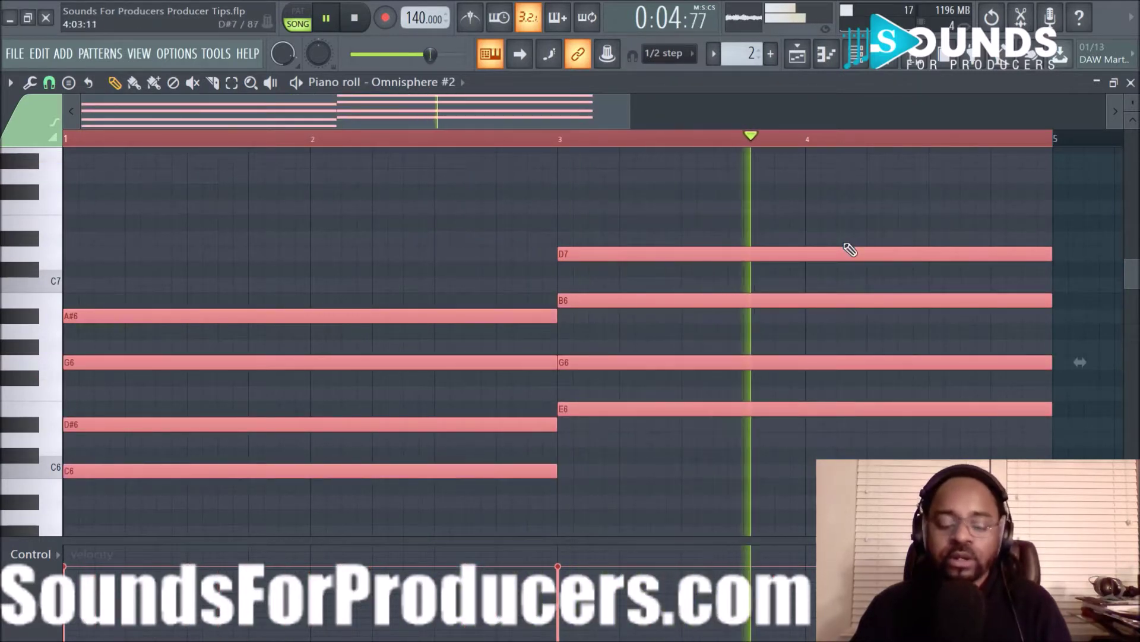
pyautogui.press('space')
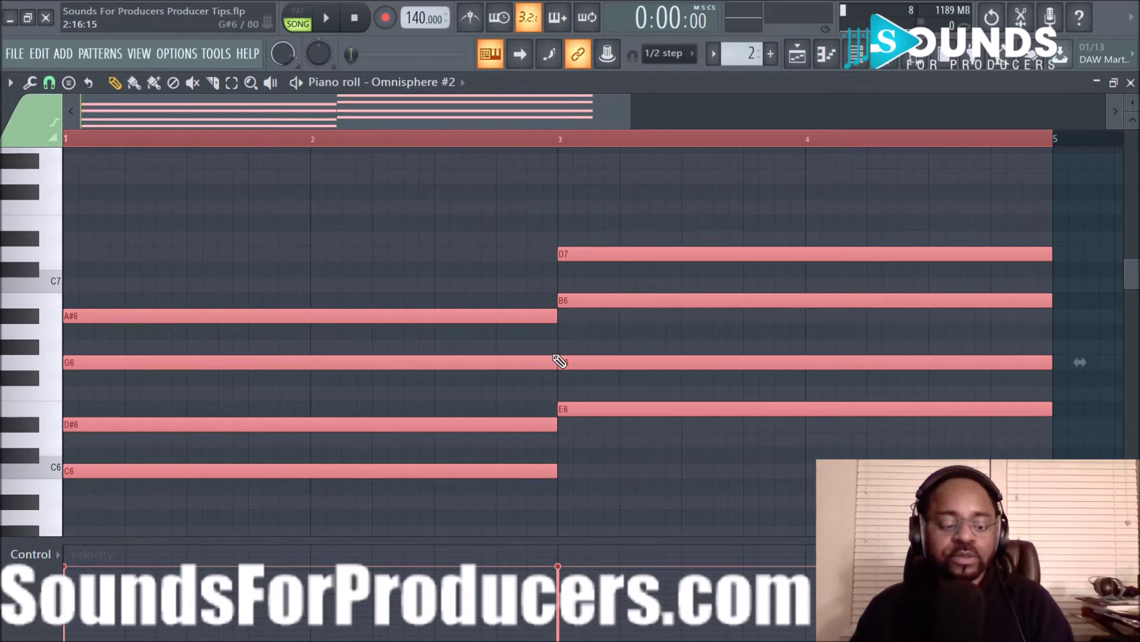
# Step: Arpeggiate the Omnisphere #2 chords with the Flip pattern, a range of 1 and a higher time multiplier, and accept the result
pyautogui.hotkey('alt', 'a')
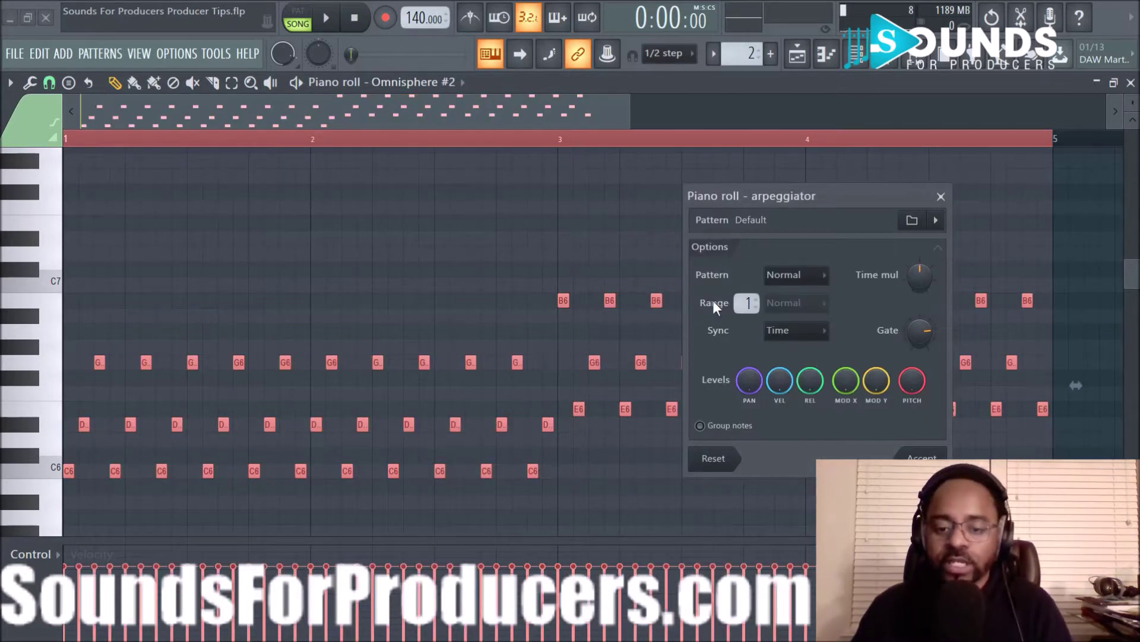
pyautogui.press('space')
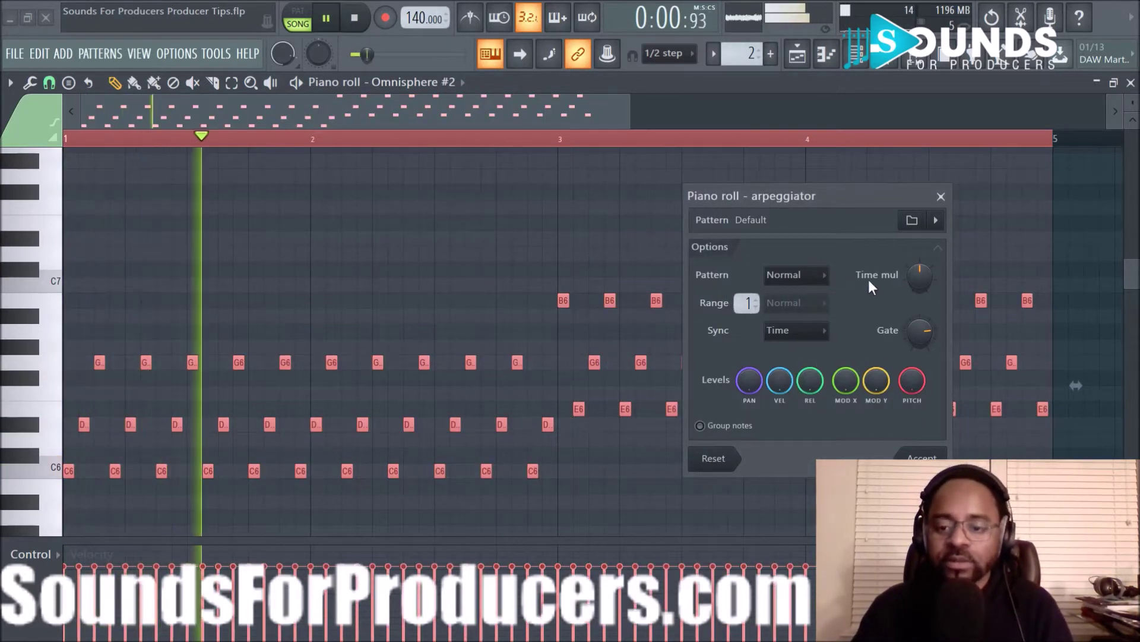
pyautogui.moveTo(919, 276); pyautogui.dragTo(919, 264)
pyautogui.click(801, 275)
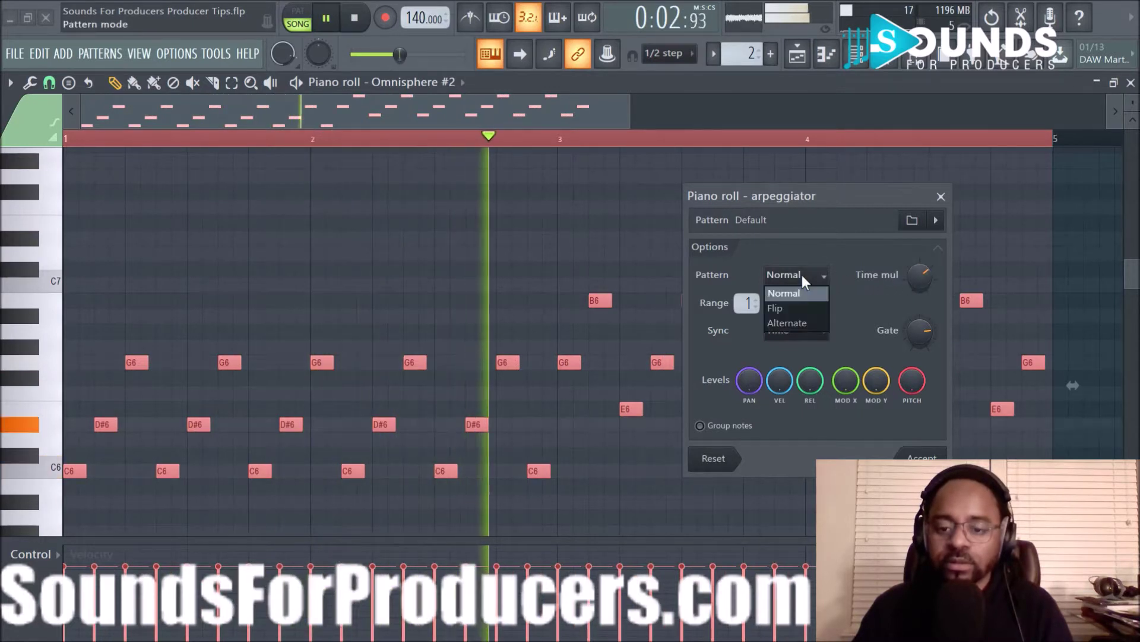
pyautogui.click(771, 310)
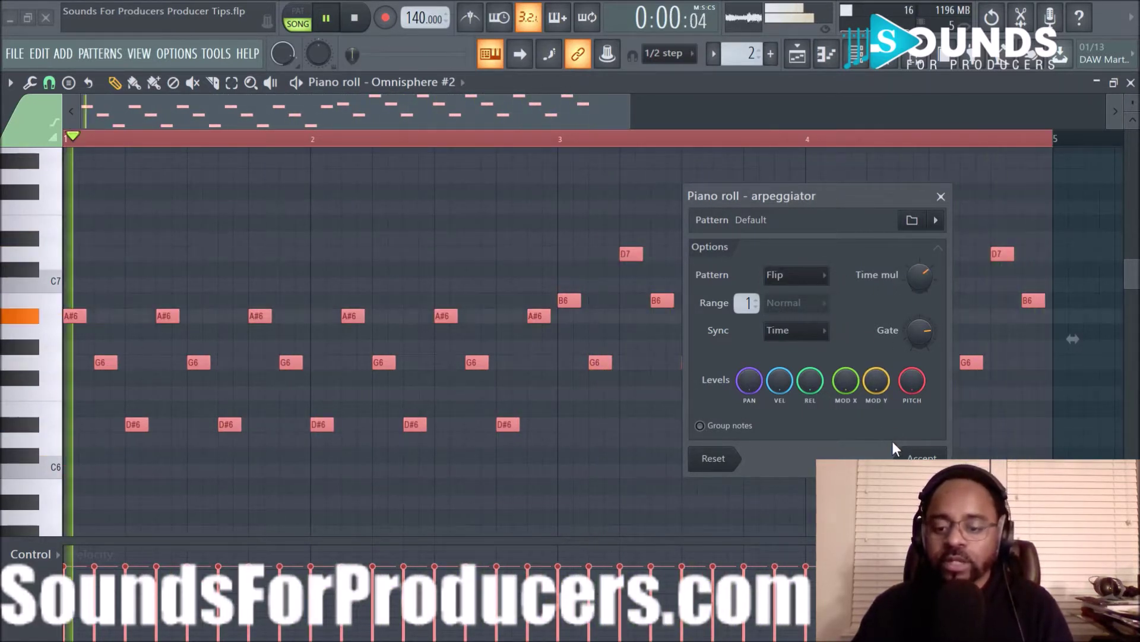
pyautogui.press('space')
pyautogui.click(922, 458)
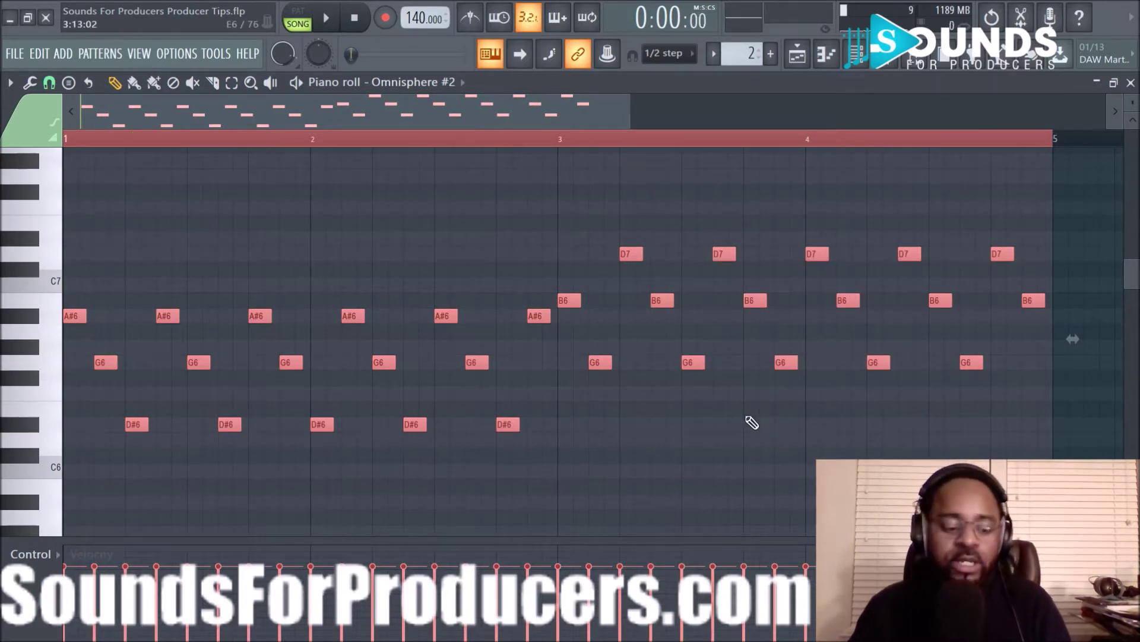
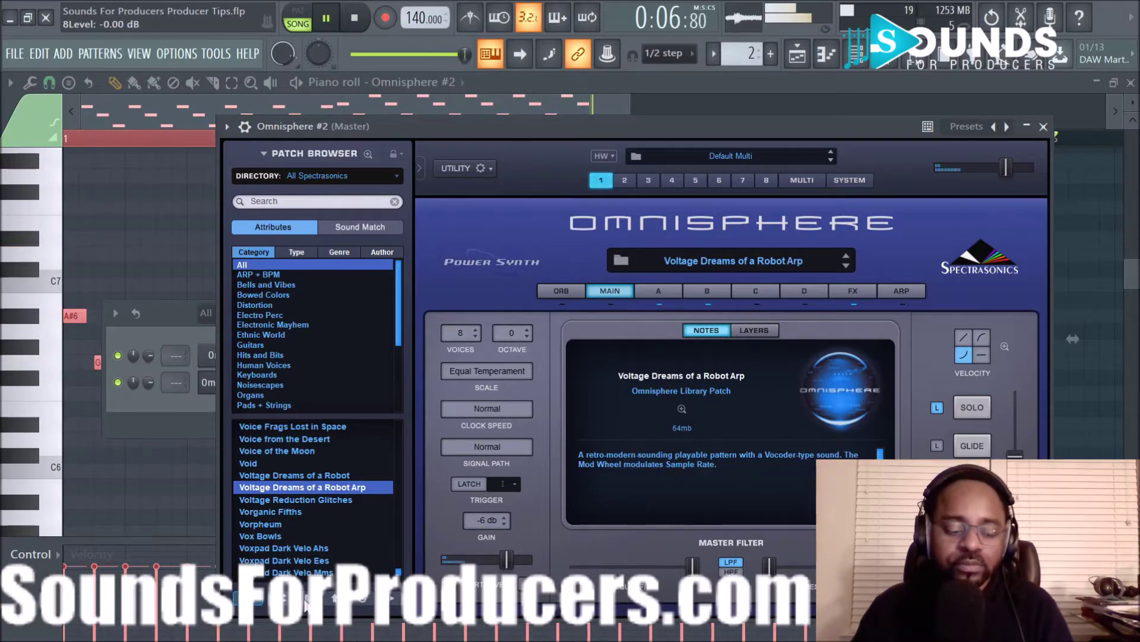
# Step: Audition the Voltage Reduction Glitches and Vorganic Fifths patches on Omnisphere #2
pyautogui.press('Down')
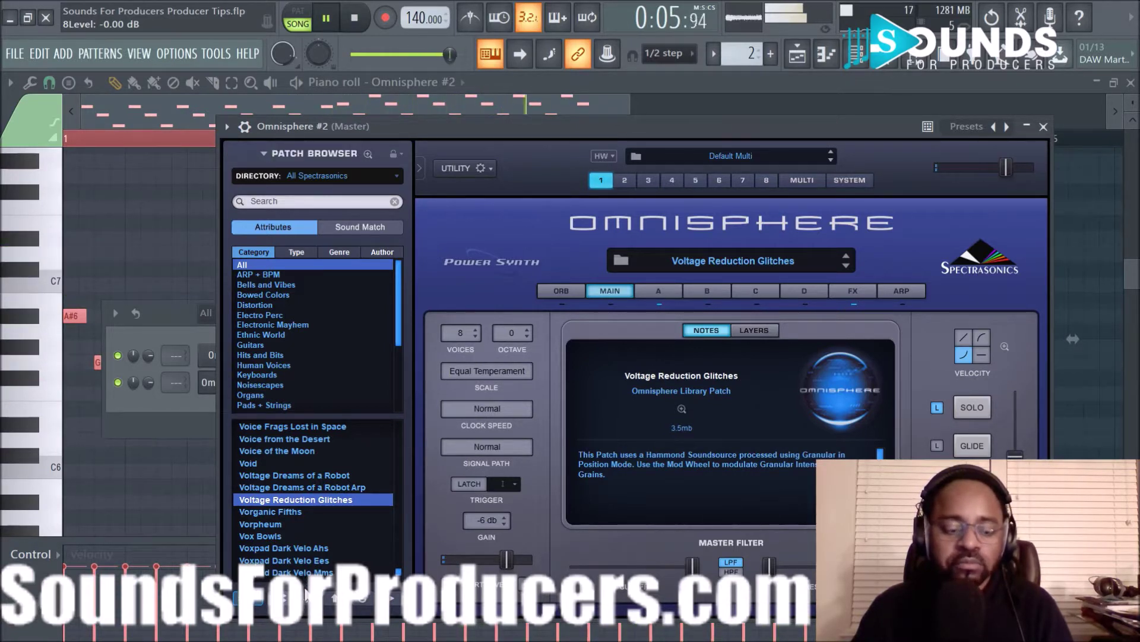
pyautogui.press('Down')
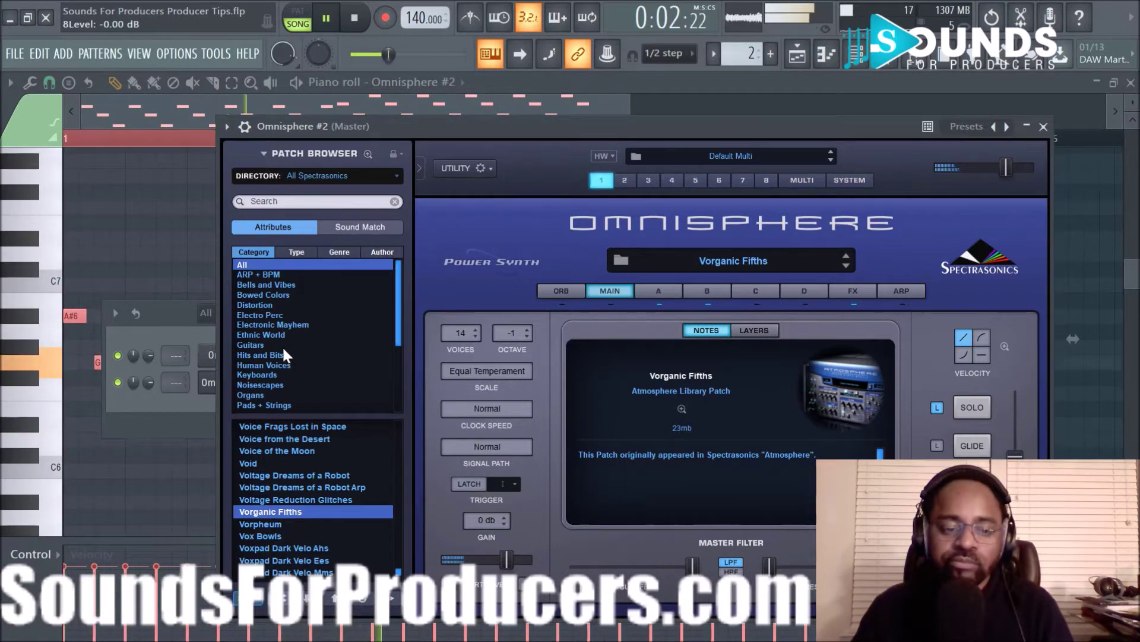
# Step: Filter the Omnisphere #2 patches to the Synth Short category, shuffle the list, load Stabbing Mr. Cole and play it from the start
pyautogui.moveTo(399, 295); pyautogui.dragTo(324, 380)
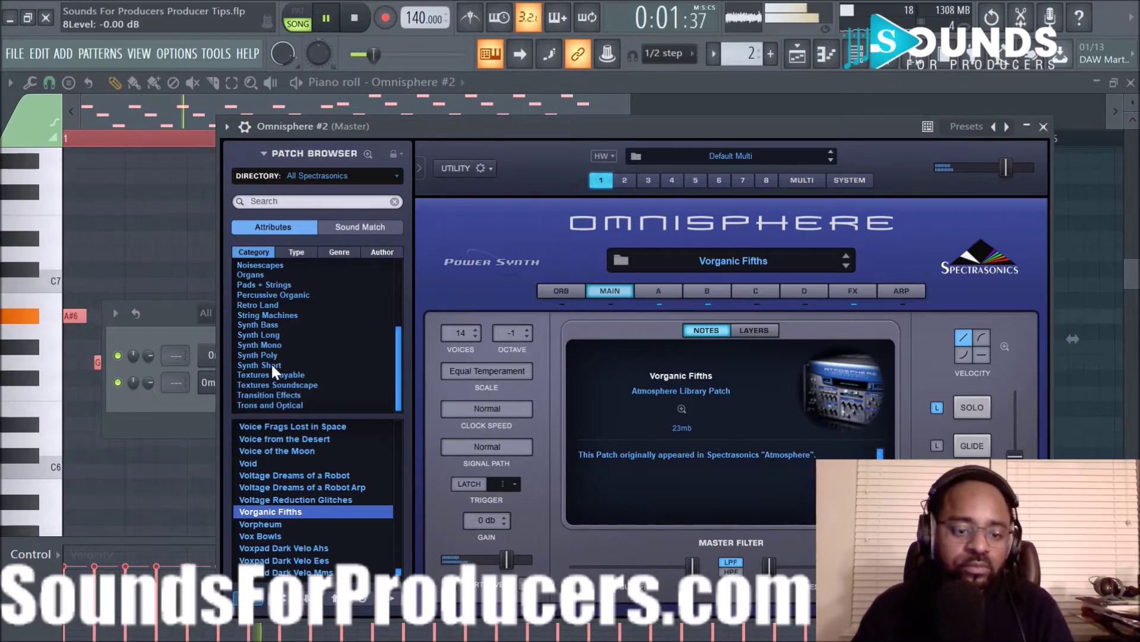
pyautogui.scroll(2, 272, 359)
pyautogui.click(355, 18)
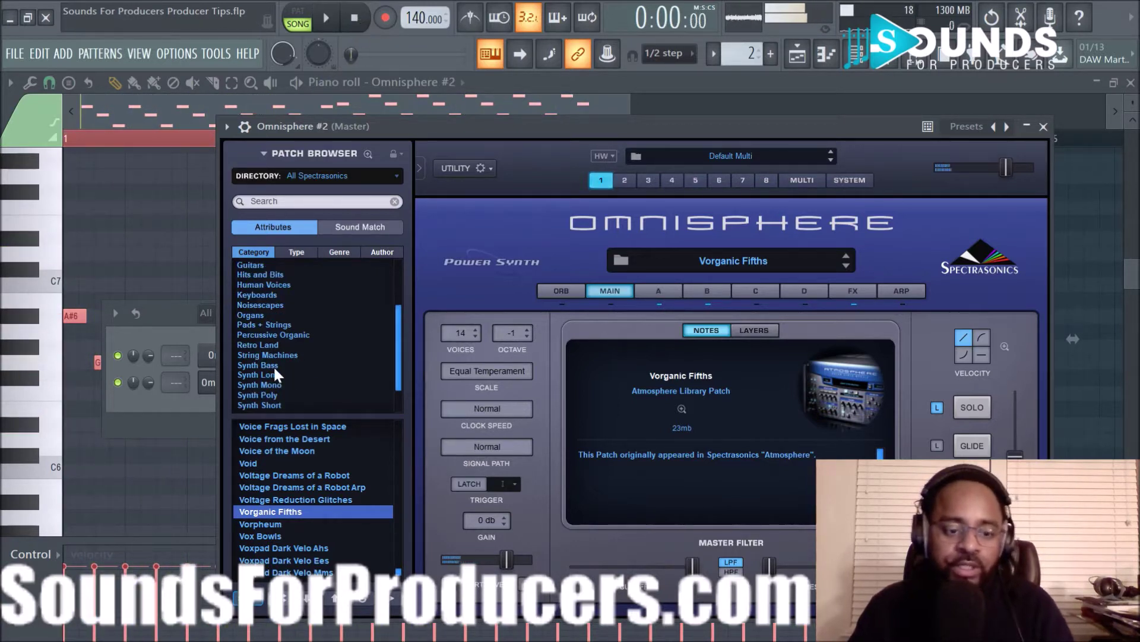
pyautogui.click(266, 404)
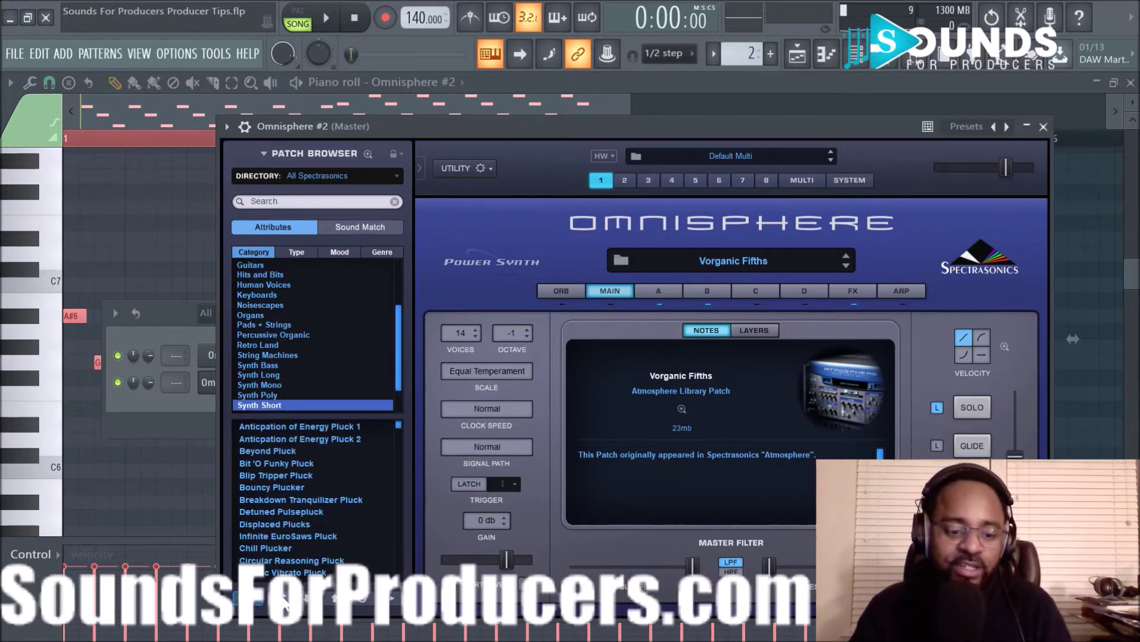
pyautogui.click(284, 598)
pyautogui.click(261, 424)
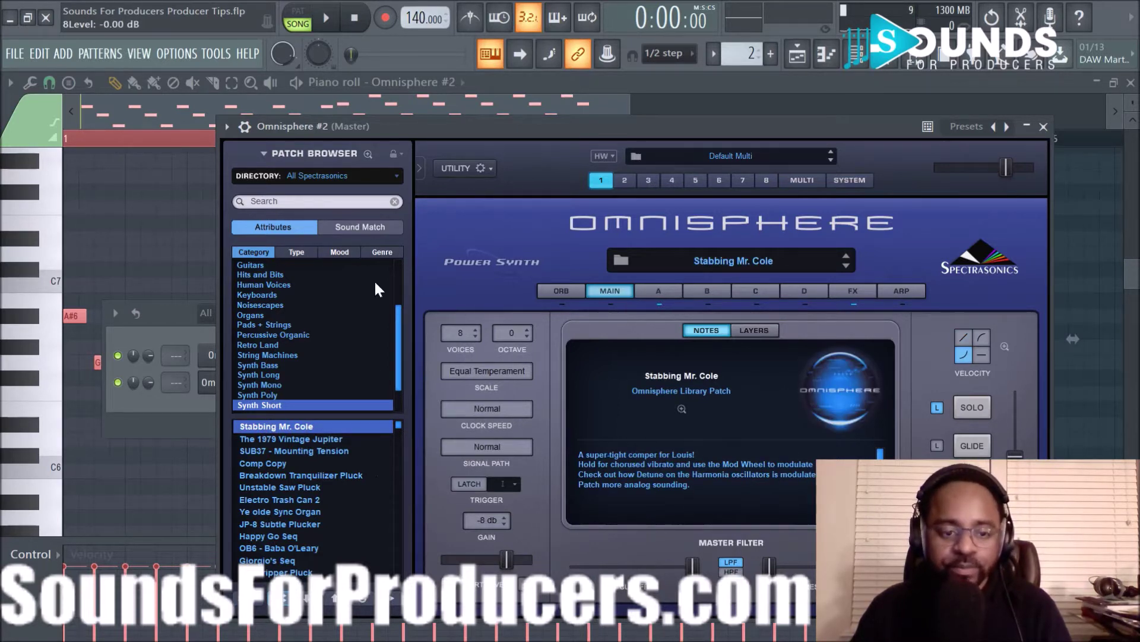
pyautogui.click(326, 19)
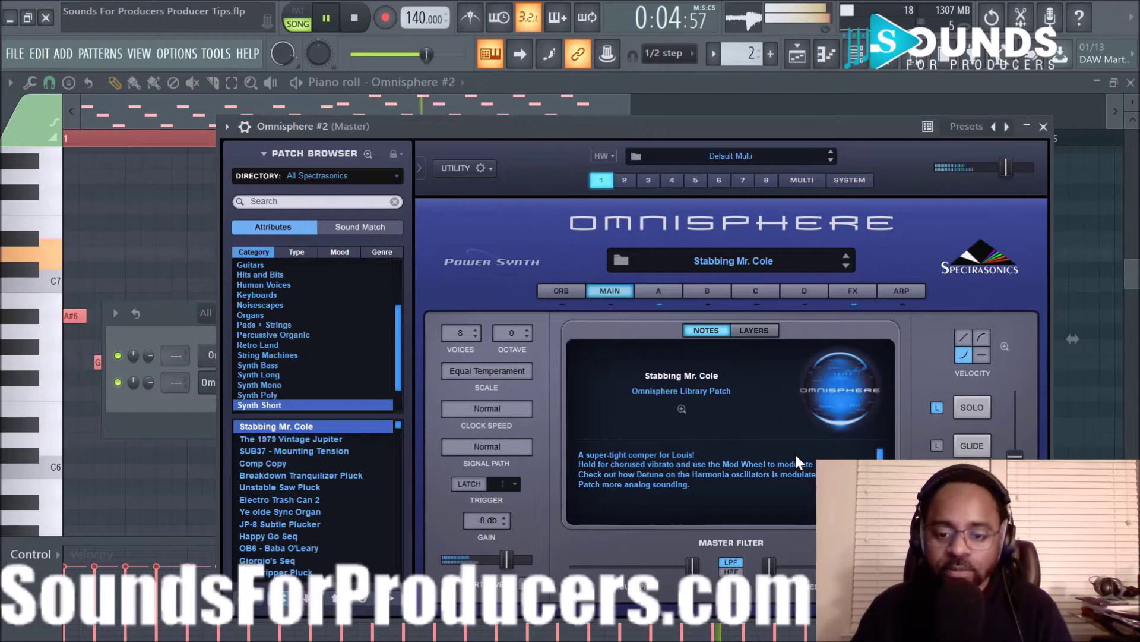
# Step: Raise the Pro-Verb mix in the Stabbing Mr. Cole patch's common effects, review its pre-delay and time, and close the plugin window
pyautogui.click(657, 296)
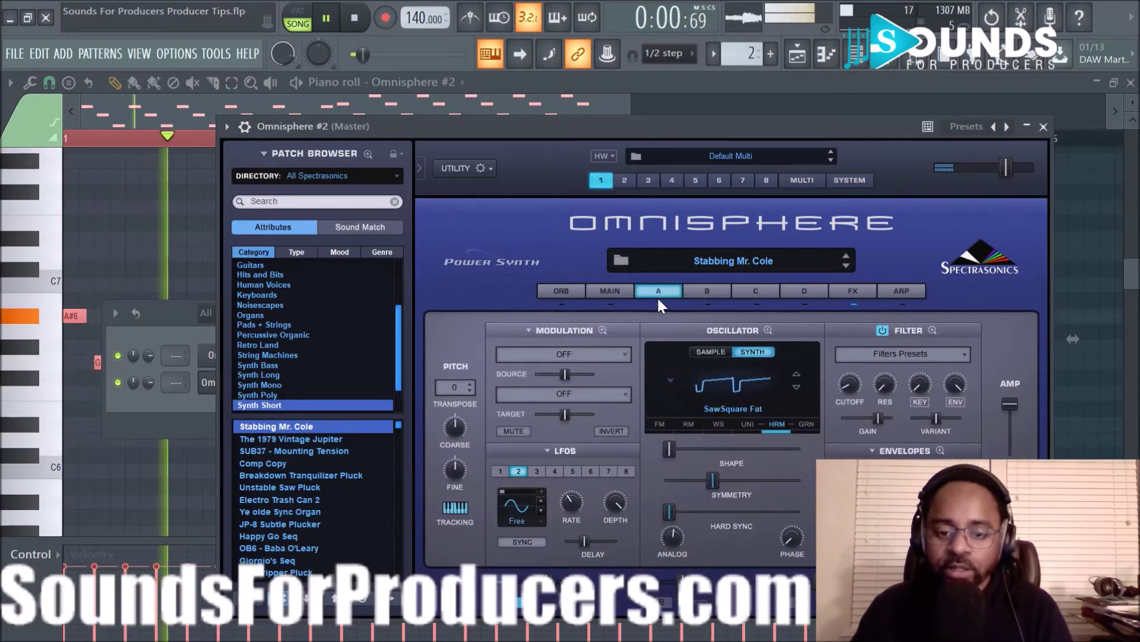
pyautogui.click(847, 295)
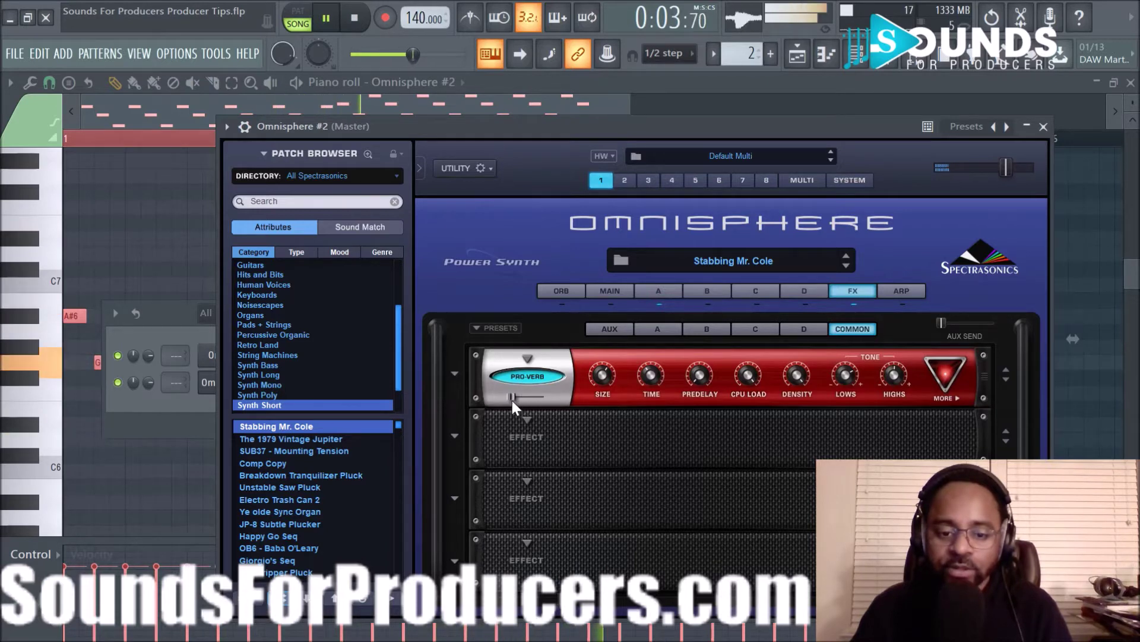
pyautogui.moveTo(512, 397)
pyautogui.moveTo(512, 397); pyautogui.dragTo(523, 398)
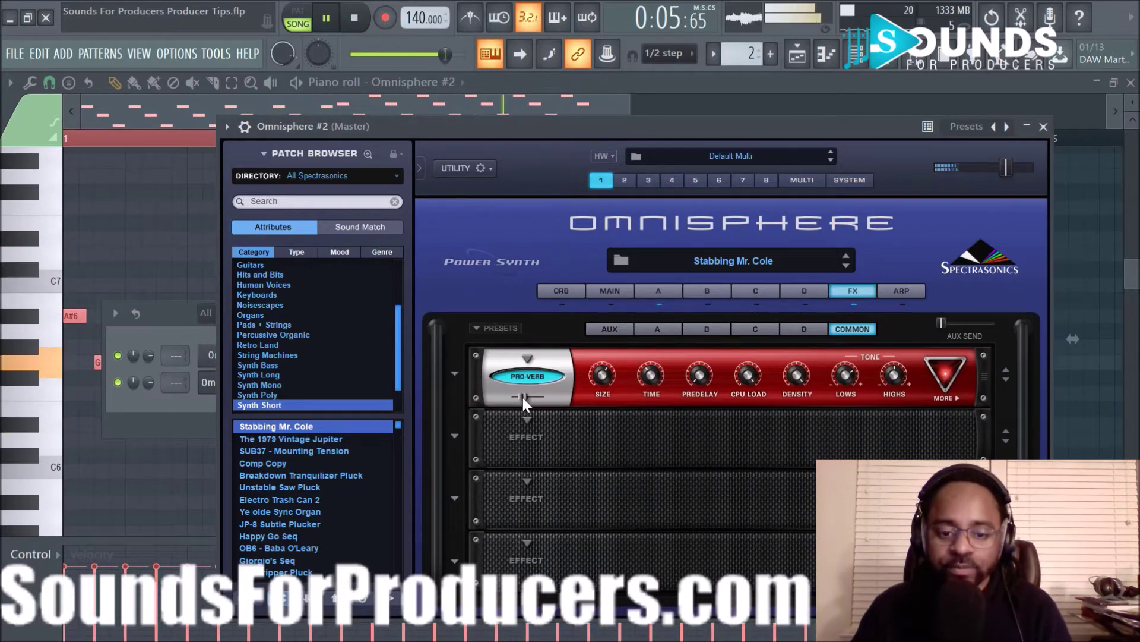
pyautogui.moveTo(606, 372)
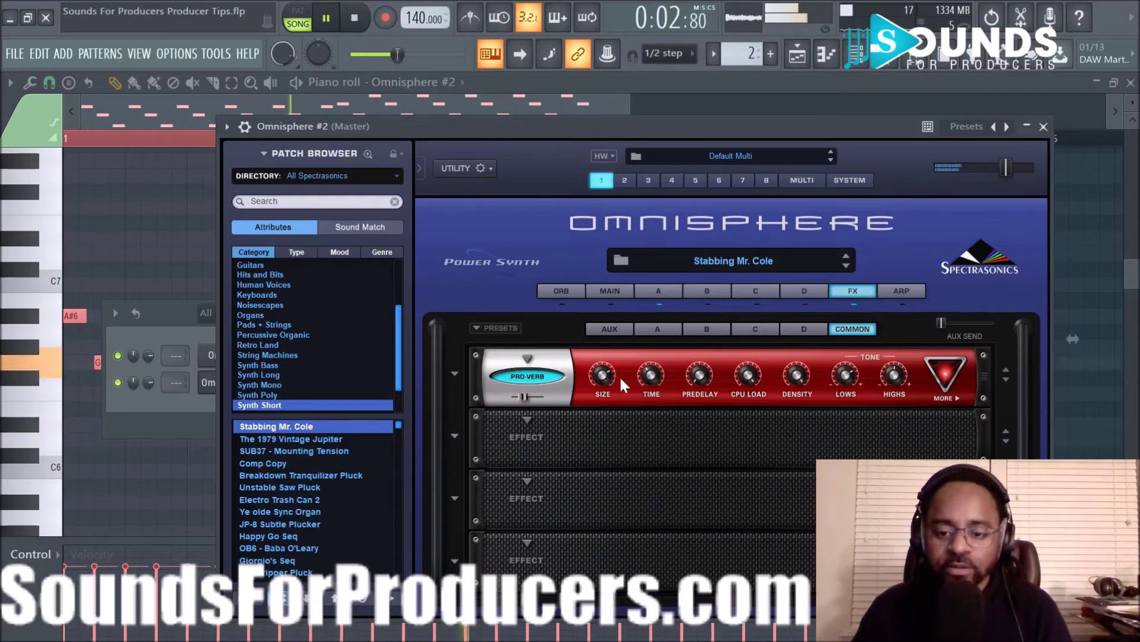
pyautogui.moveTo(698, 373)
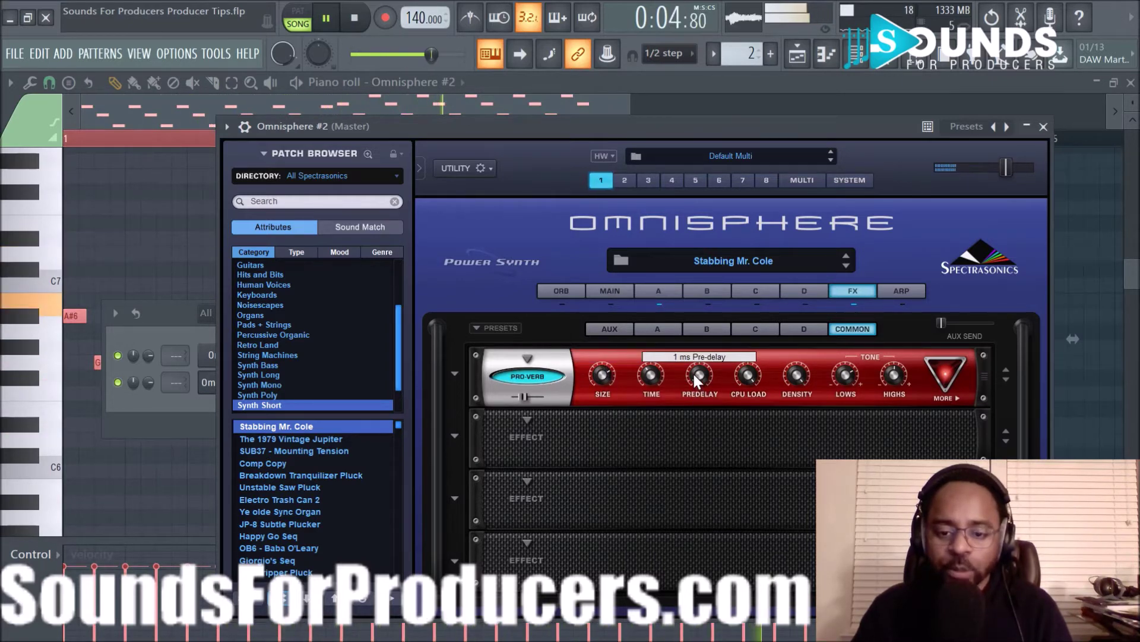
pyautogui.scroll(3, 698, 373)
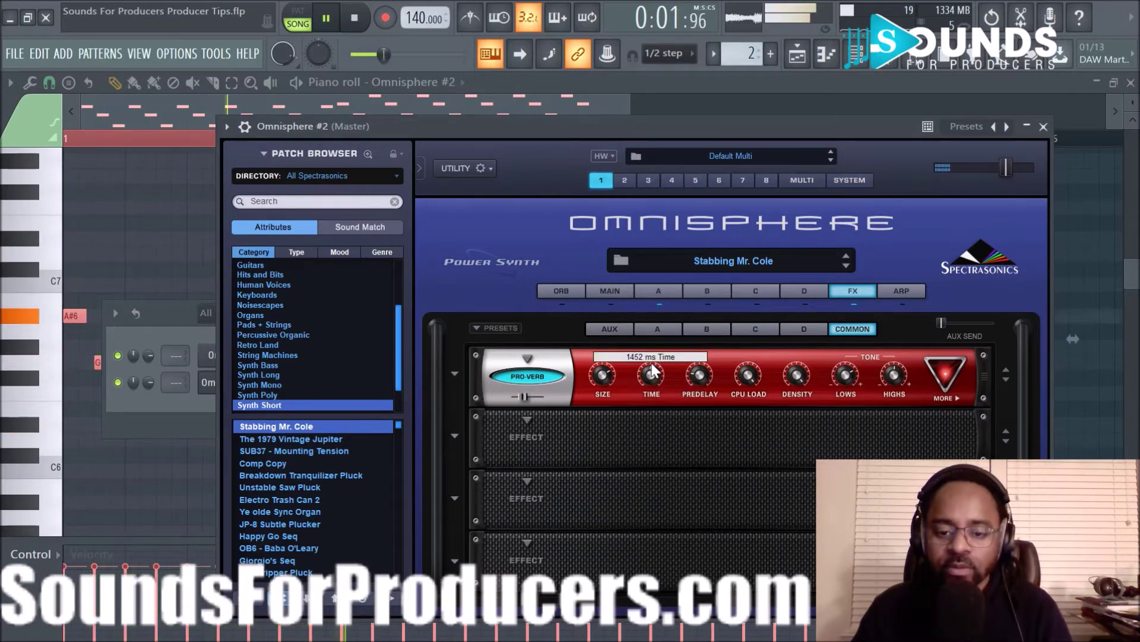
pyautogui.moveTo(654, 377)
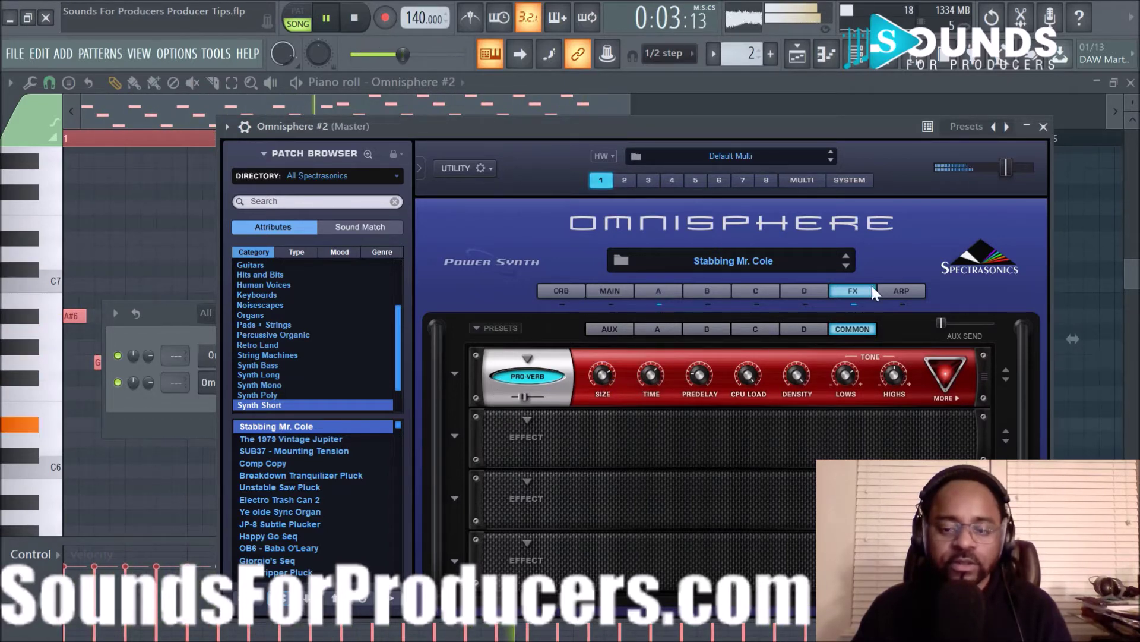
pyautogui.click(1044, 127)
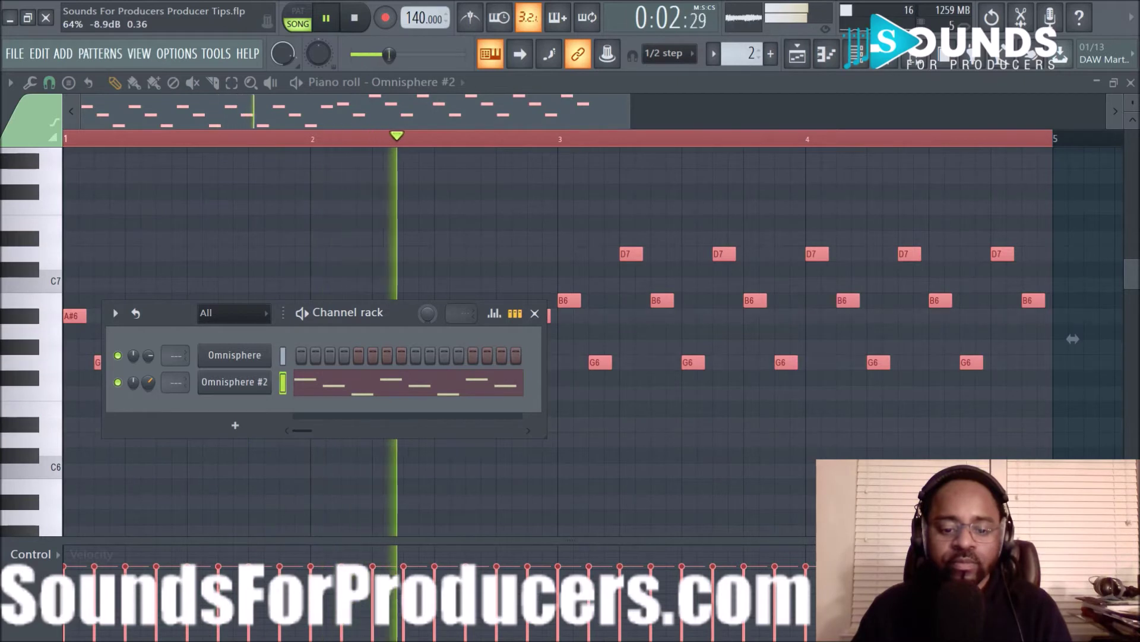
# Step: Show note panning in the piano roll's control lane and draw a curve swinging left and right across the arpeggio notes
pyautogui.click(234, 491)
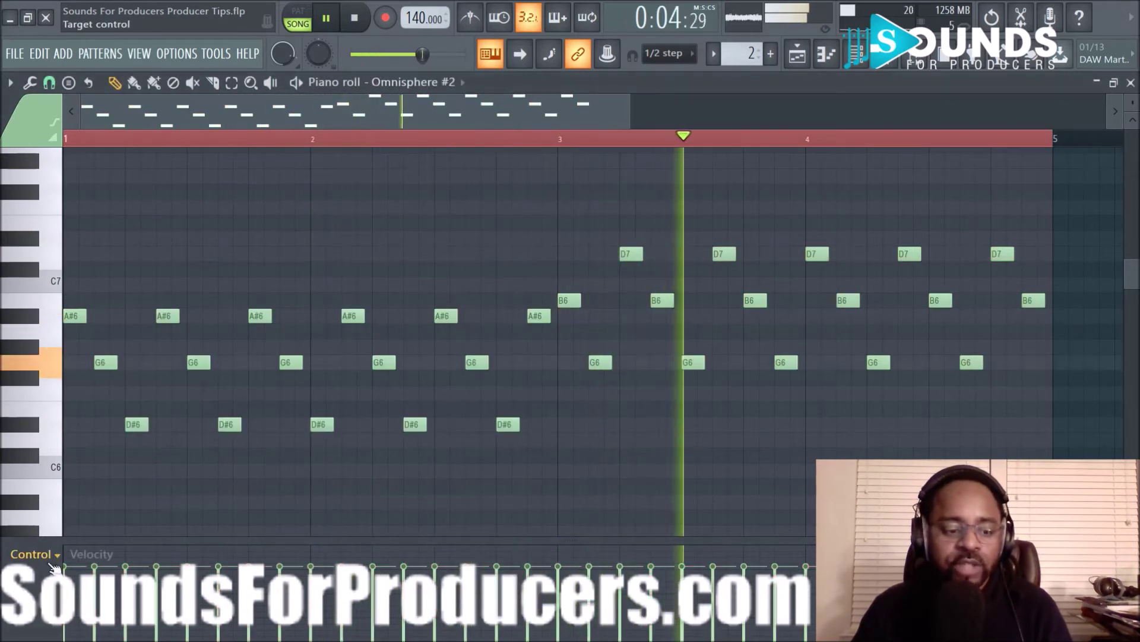
pyautogui.click(55, 554)
pyautogui.click(56, 549)
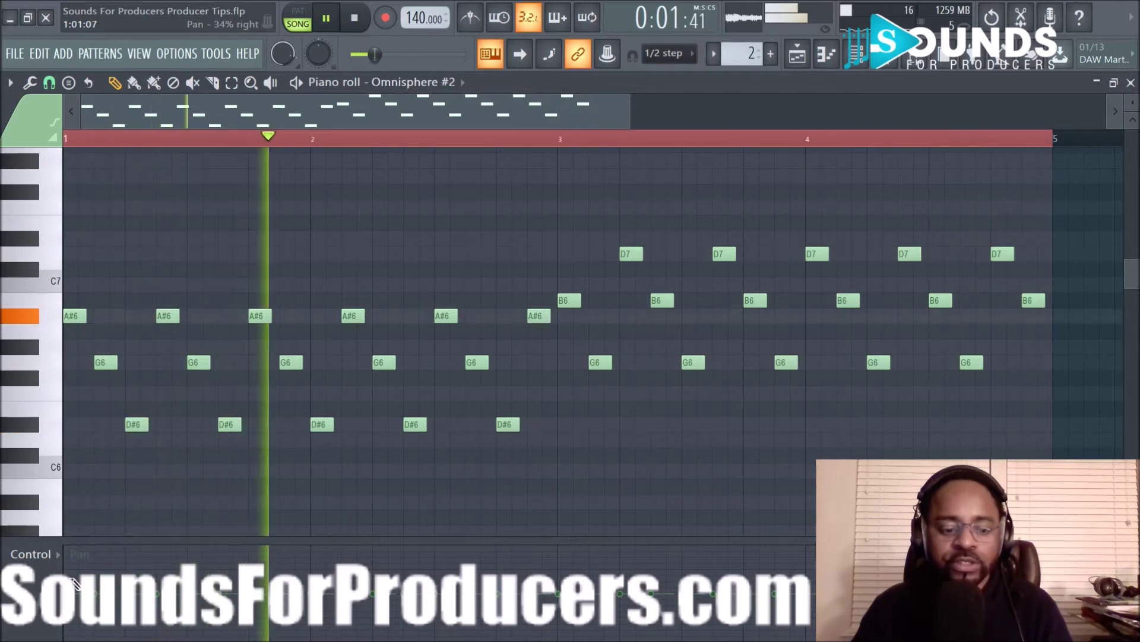
pyautogui.moveTo(72, 585)
pyautogui.mouseDown()
pyautogui.moveTo(172, 564)
pyautogui.moveTo(274, 569)
pyautogui.moveTo(374, 629)
pyautogui.moveTo(468, 634)
pyautogui.moveTo(588, 564)
pyautogui.moveTo(654, 553)
pyautogui.moveTo(775, 575)
pyautogui.mouseUp()
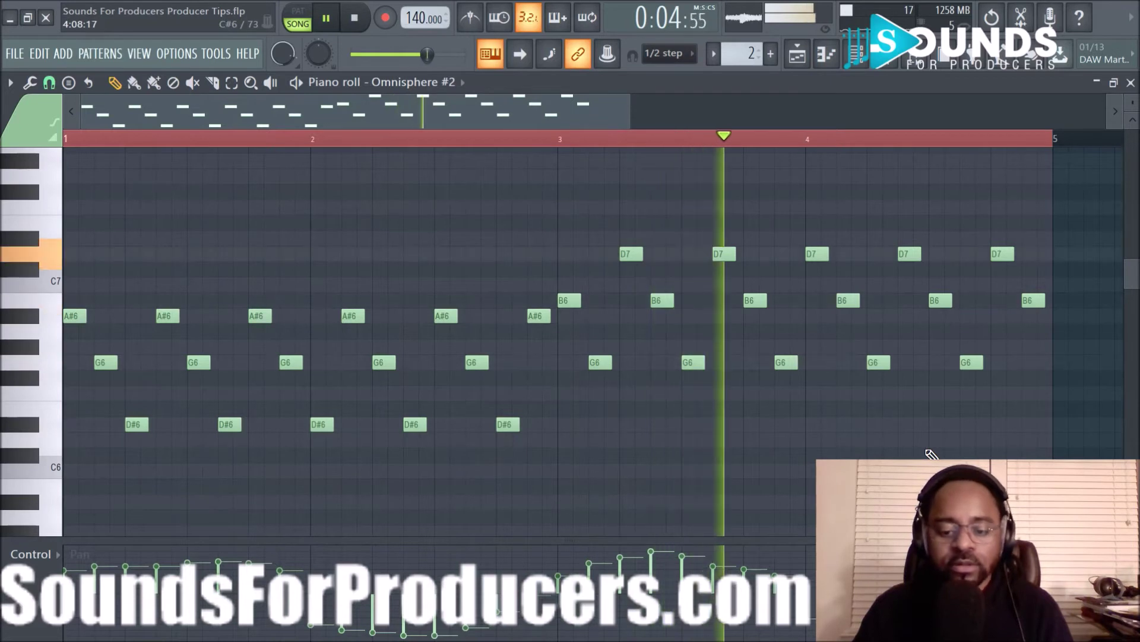
pyautogui.press('space')
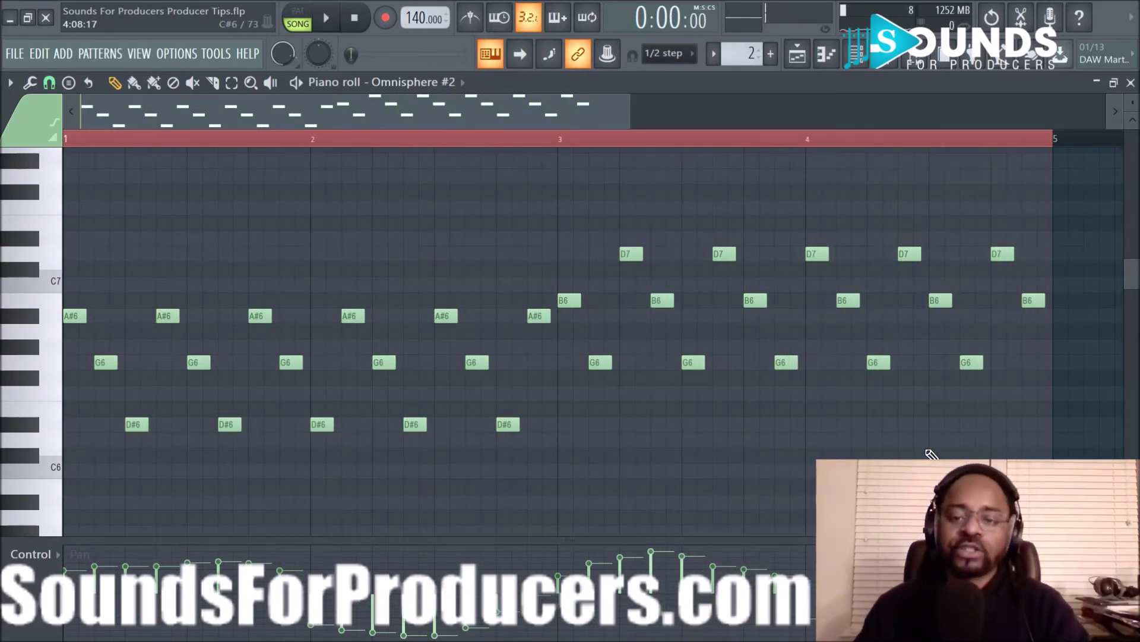
# Step: Open the playlist and briefly play the Pattern 1 chords together with the Pattern 2 arpeggio
pyautogui.click(797, 54)
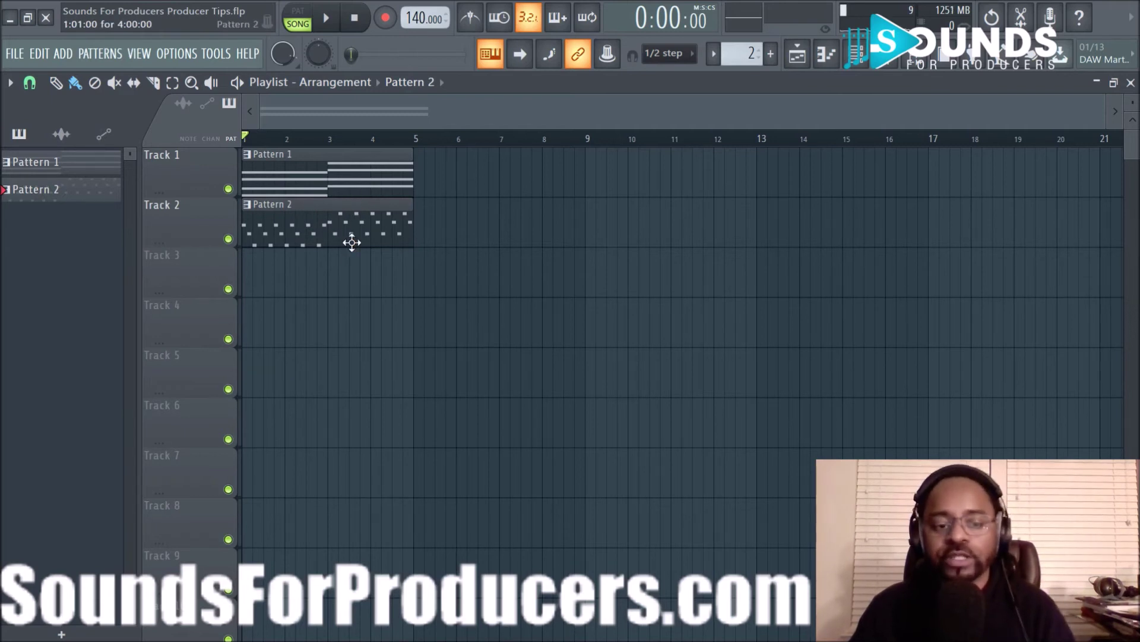
pyautogui.press('space')
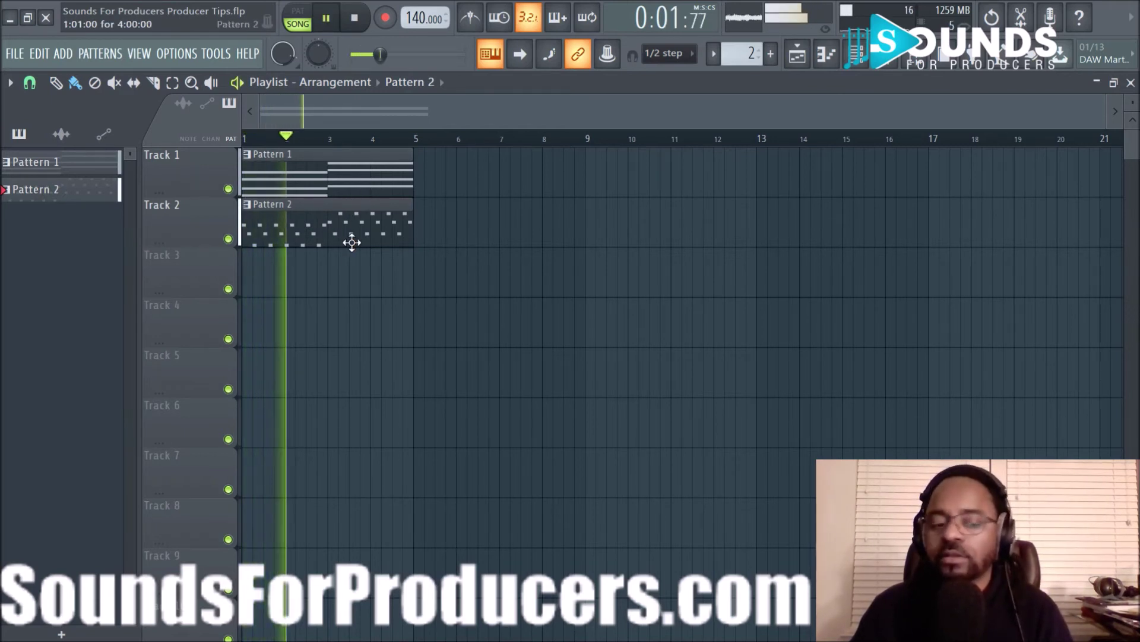
pyautogui.press('space')
# Step: Reopen Pattern 2's piano roll, transpose all arpeggio notes down one octave and play them with the chords
pyautogui.doubleClick(277, 233)
pyautogui.hotkey('ctrl', 'a')
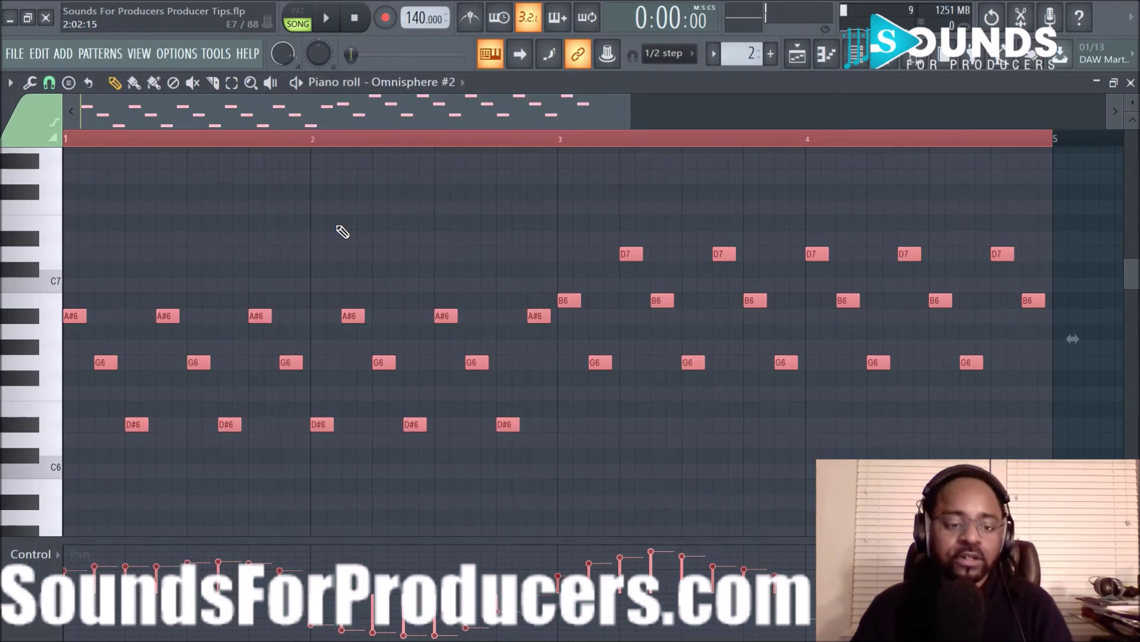
pyautogui.hotkey('ctrl', 'Down')
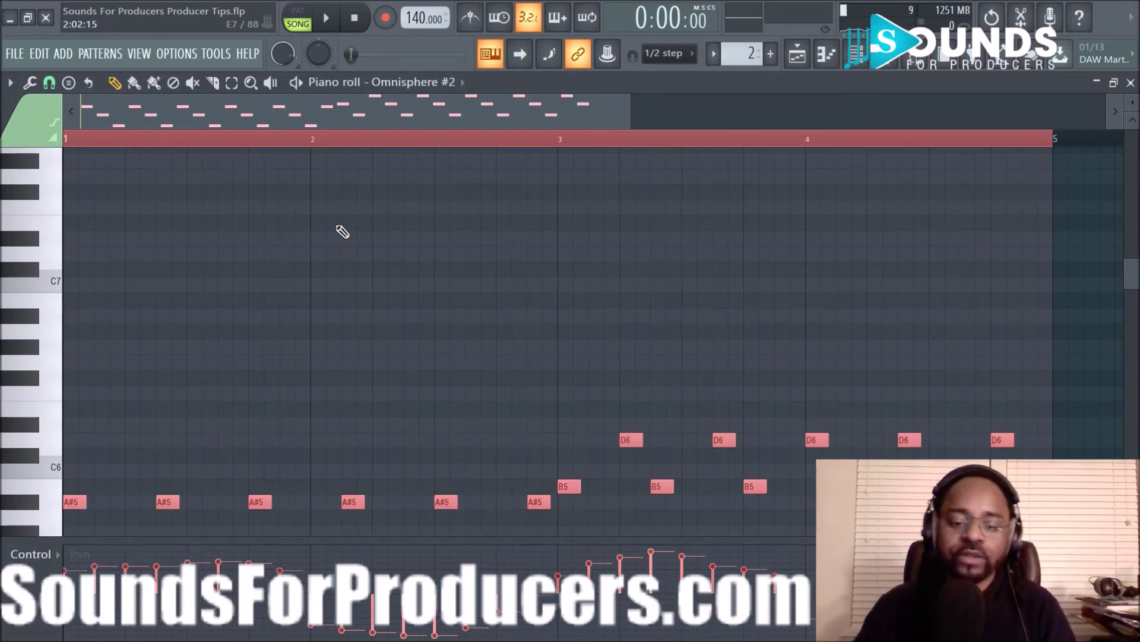
pyautogui.press('space')
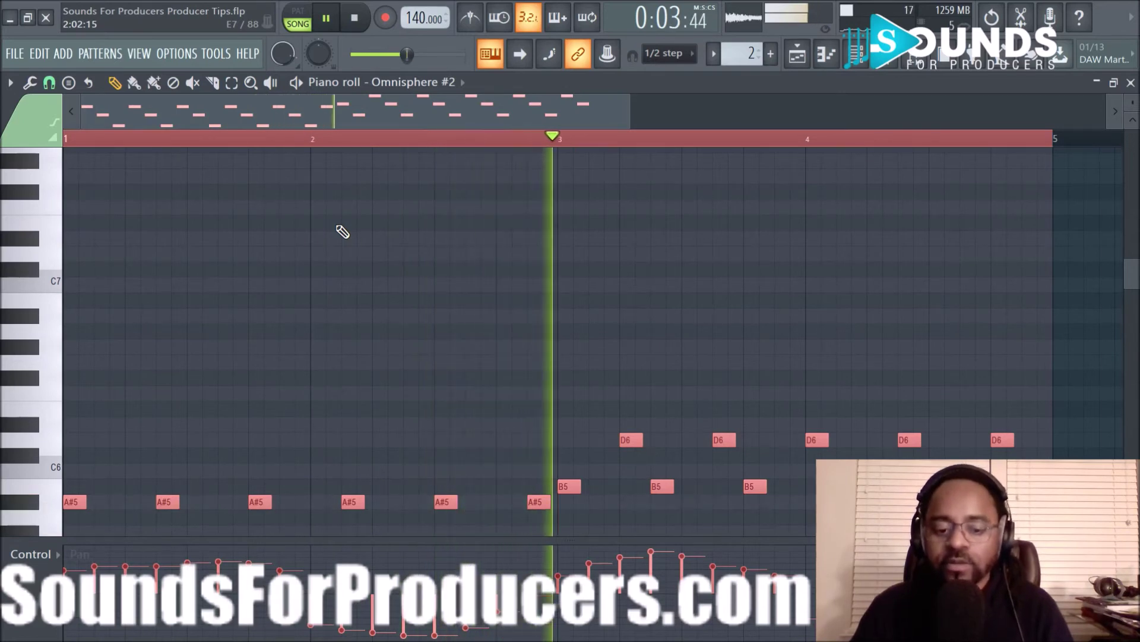
pyautogui.scroll(-1, 343, 231)
pyautogui.scroll(-7, 343, 232)
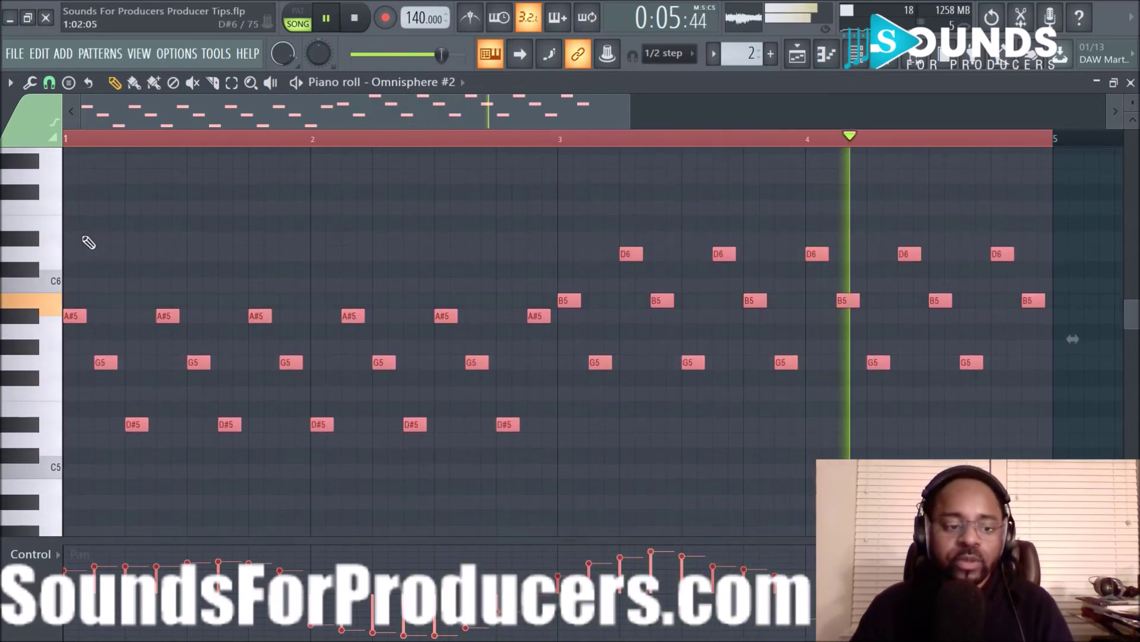
pyautogui.scroll(6, 51, 237)
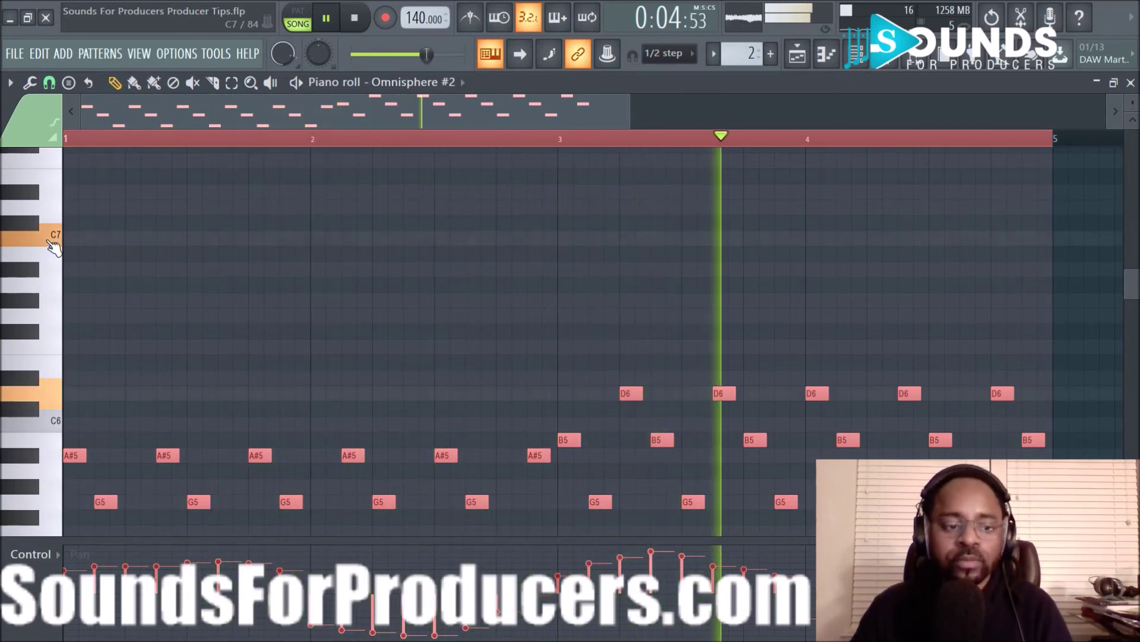
pyautogui.press('space')
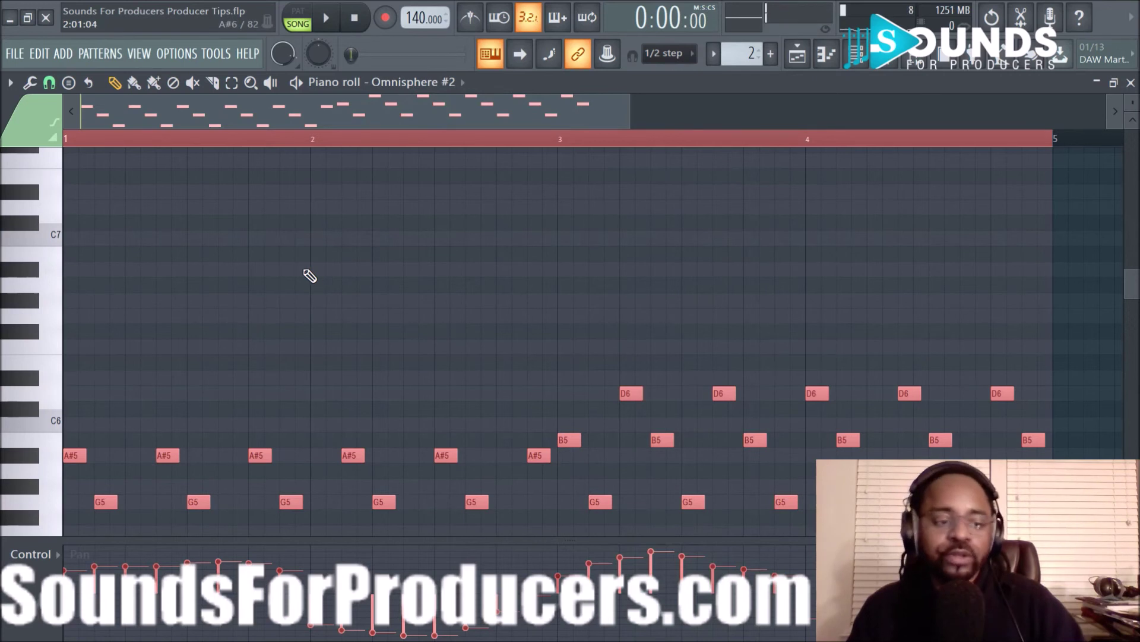